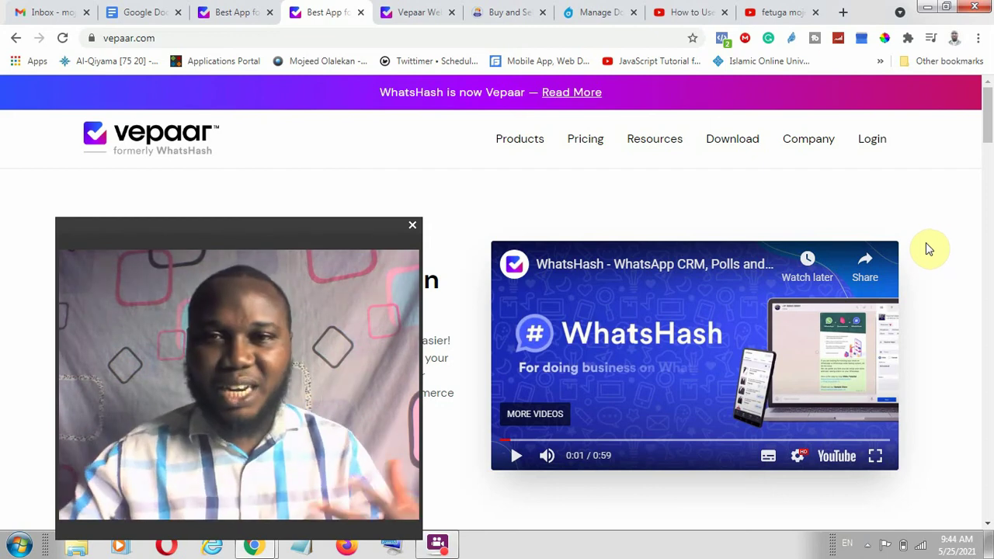
# - Look through the list of uploaded videos on the YouTube channel
pyautogui.click(781, 13)
pyautogui.scroll(-2, 744, 287)
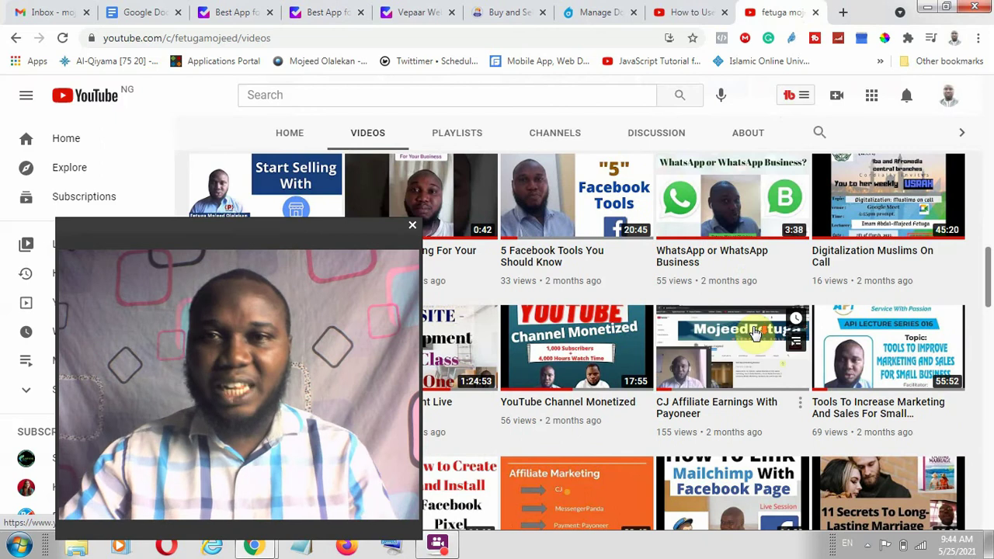
pyautogui.scroll(-2, 757, 334)
pyautogui.scroll(-2, 749, 341)
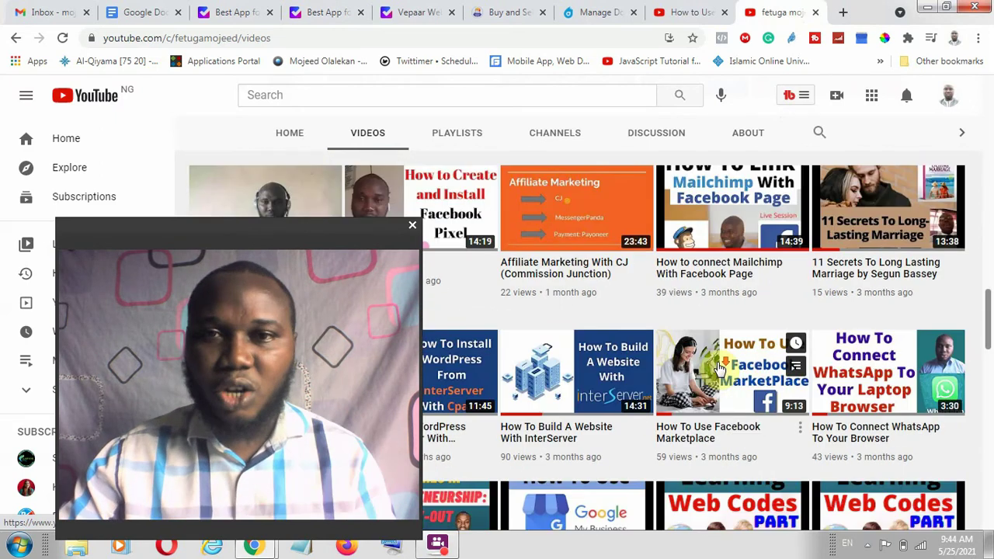
pyautogui.scroll(-2, 721, 368)
pyautogui.scroll(3, 721, 371)
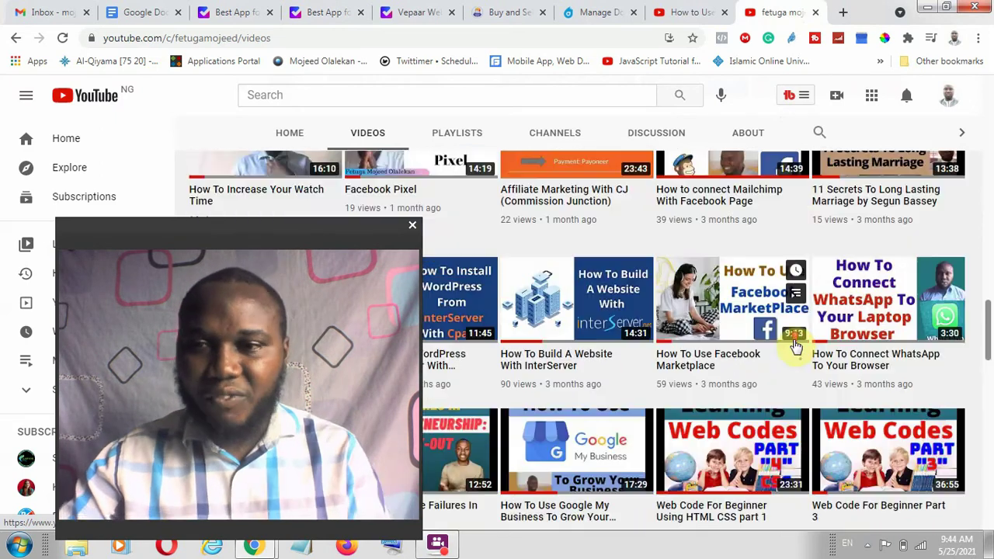
pyautogui.scroll(5, 699, 405)
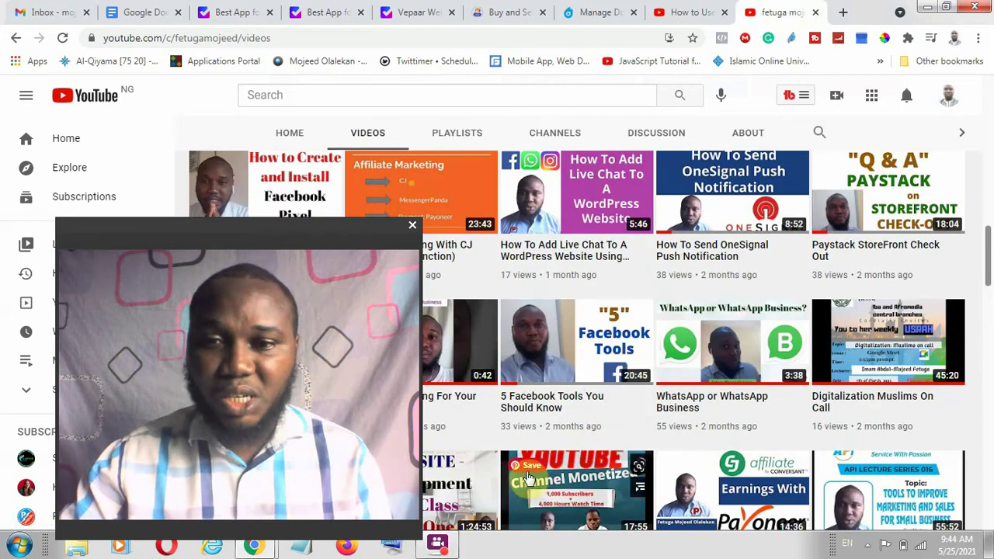
# - Return to the Vepaar website, glance at the web dashboard, and view the home page down to its footer links
pyautogui.click(315, 10)
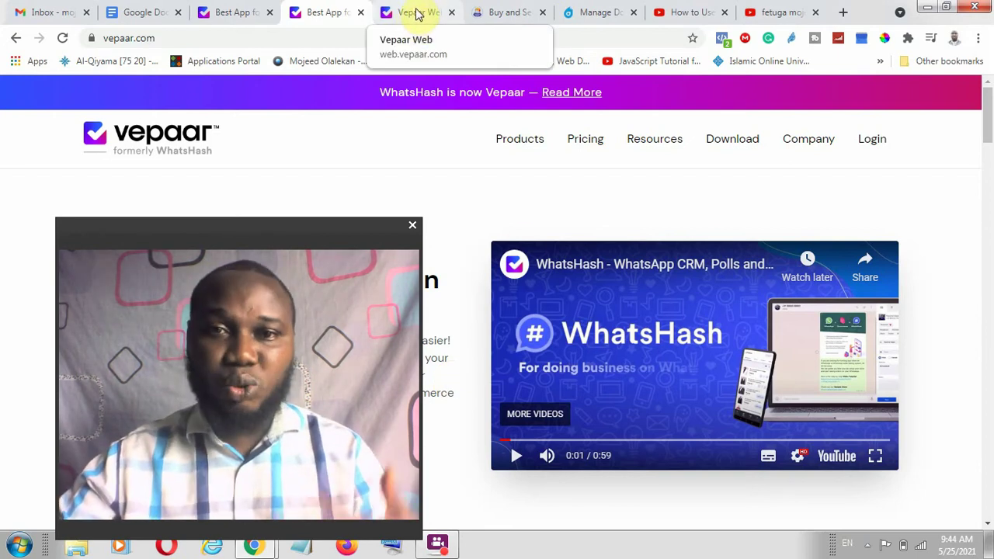
pyautogui.click(417, 11)
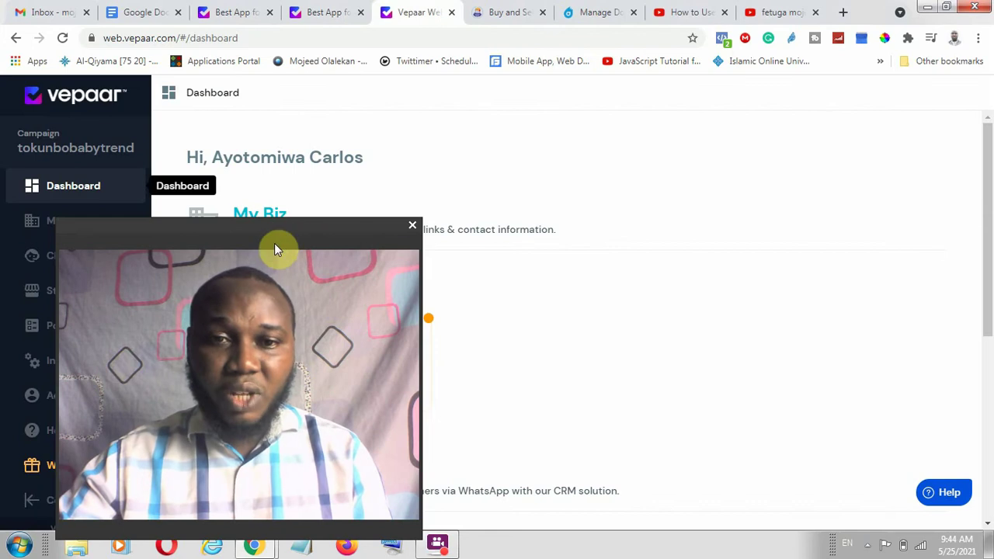
pyautogui.click(320, 13)
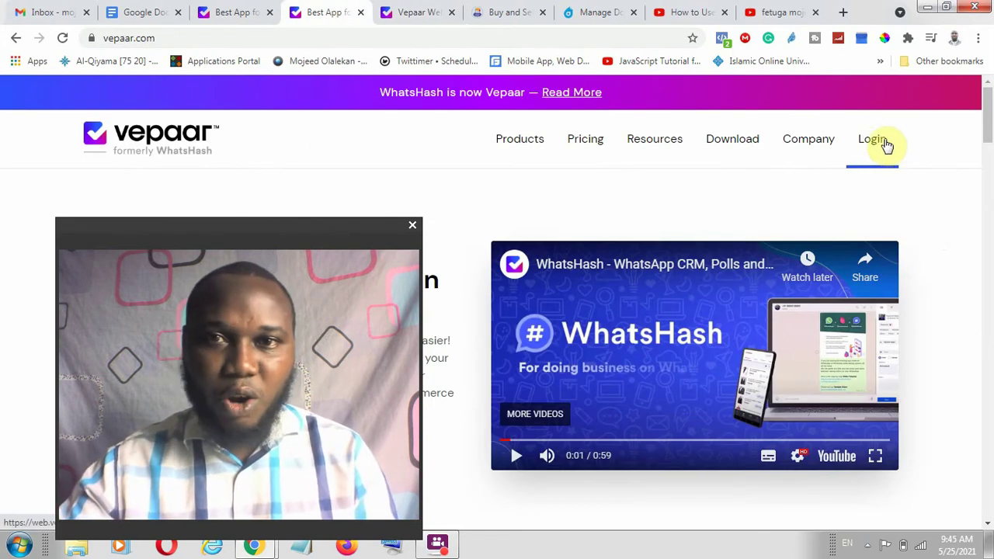
pyautogui.moveTo(988, 116); pyautogui.dragTo(988, 490)
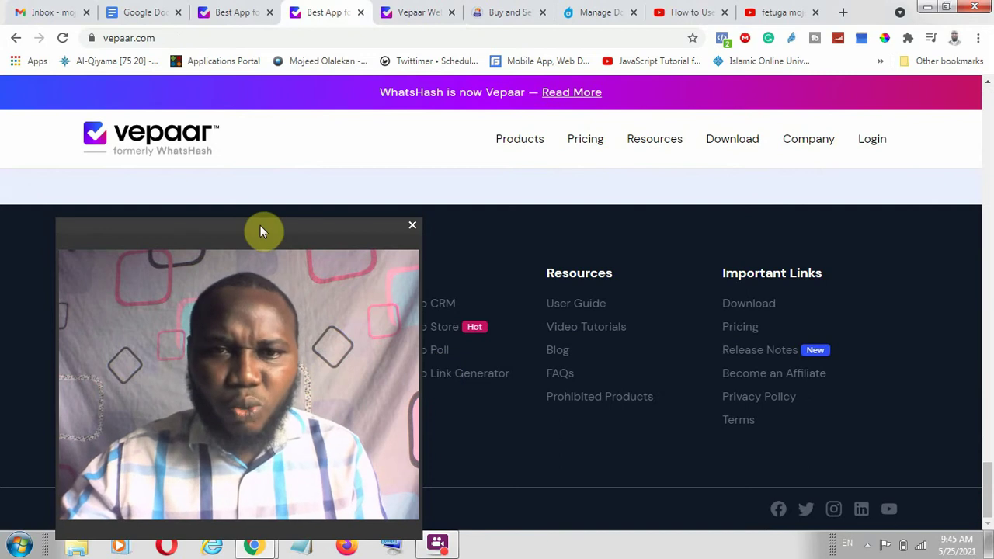
pyautogui.moveTo(260, 226); pyautogui.dragTo(137, 230)
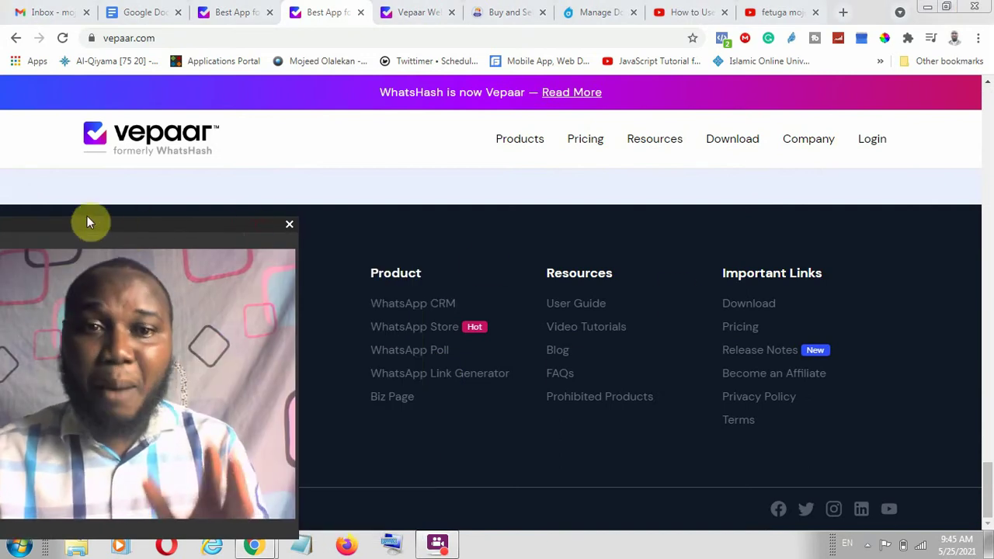
pyautogui.moveTo(295, 218); pyautogui.dragTo(101, 406)
pyautogui.moveTo(161, 419); pyautogui.dragTo(936, 404)
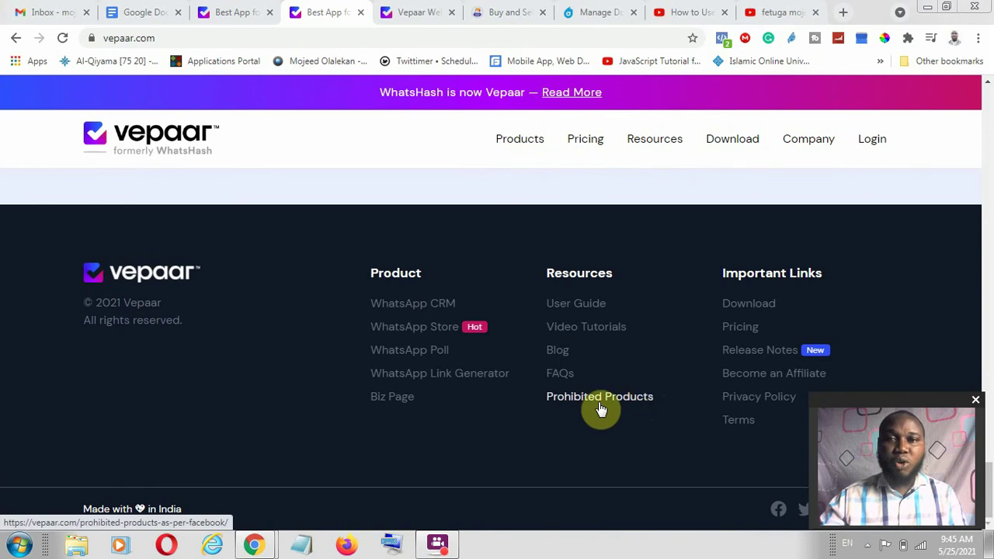
# - Open the login page from Vepaar's home page and sign in with the prefilled email and password
pyautogui.scroll(8, 437, 227)
pyautogui.scroll(15, 446, 230)
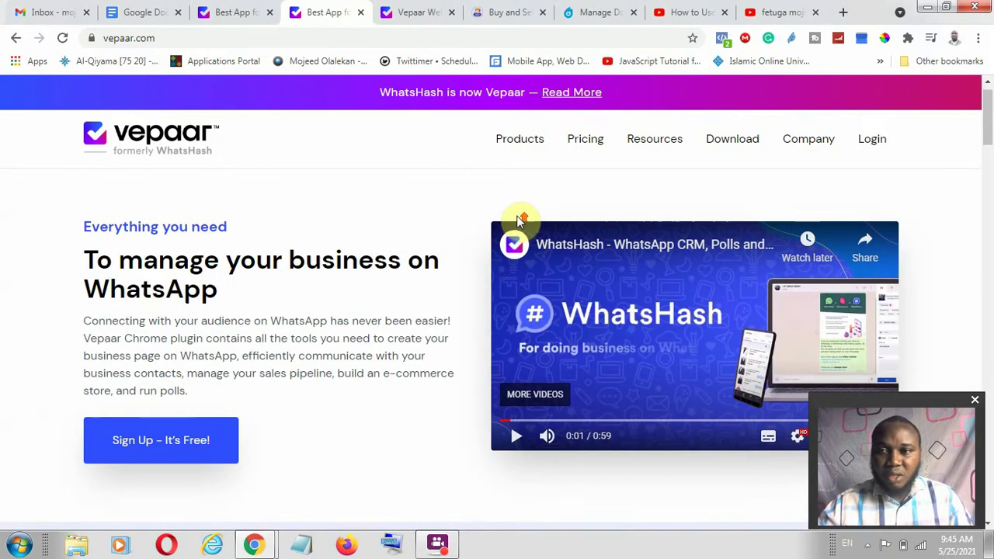
pyautogui.click(883, 141)
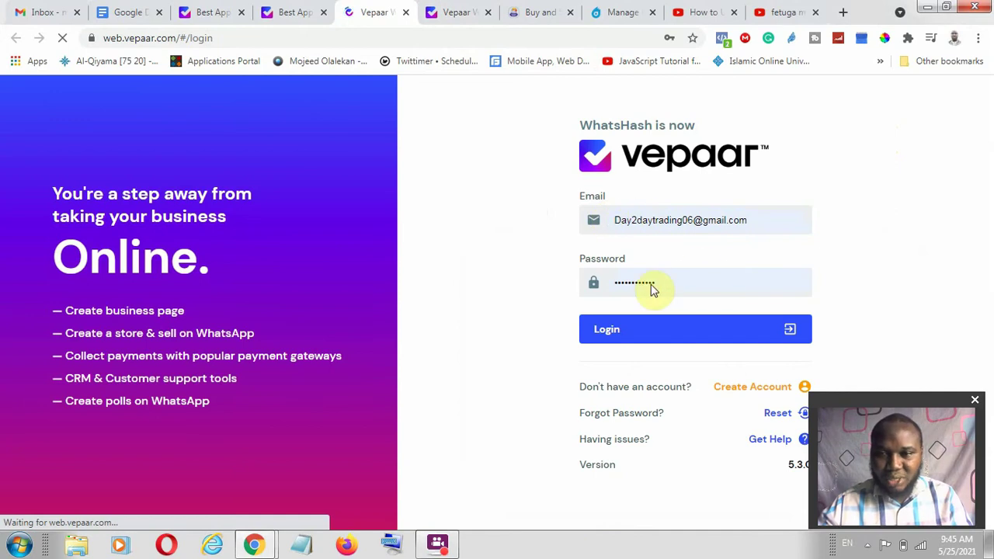
pyautogui.click(668, 334)
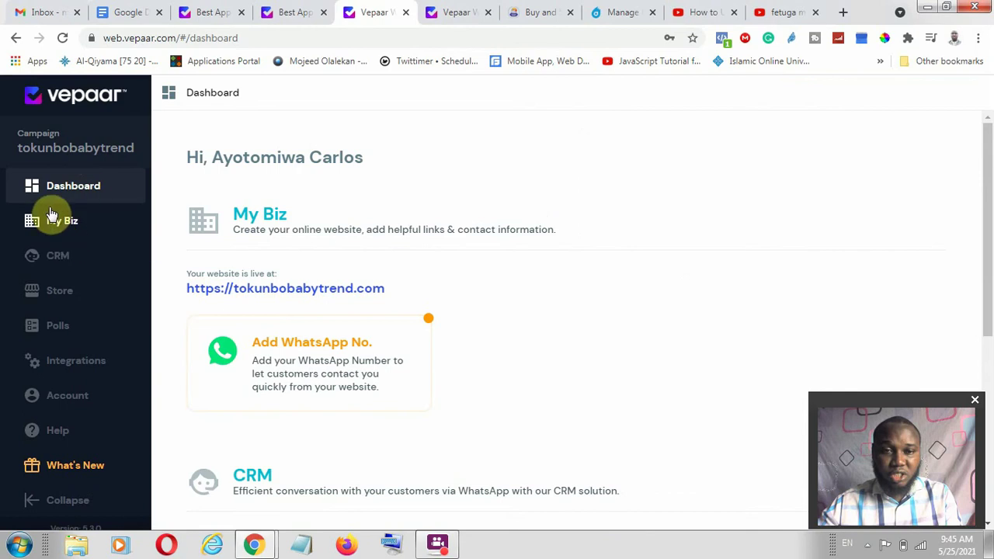
# - Look over the dashboard's My Biz, CRM and Store sections, including the website and store links
pyautogui.scroll(-1, 78, 389)
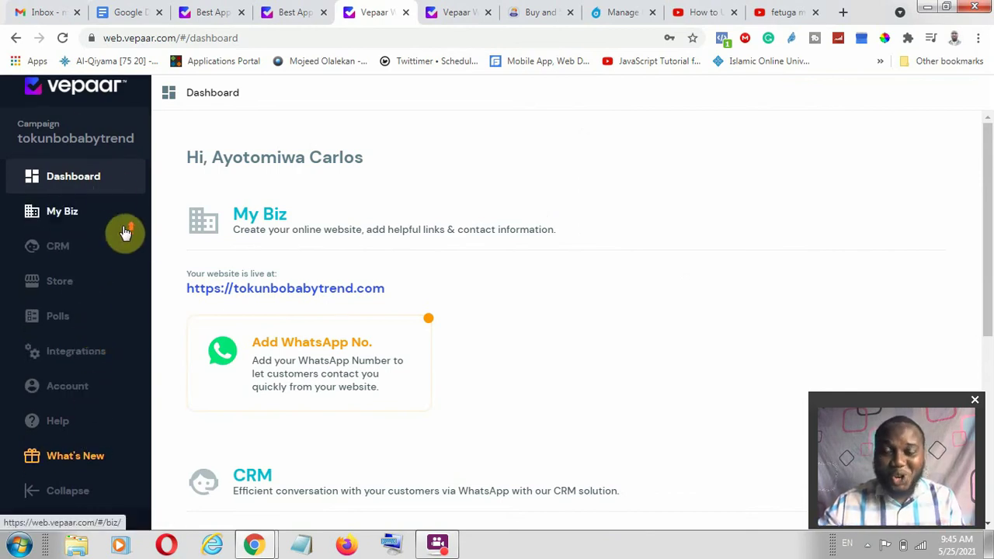
pyautogui.scroll(1, 124, 233)
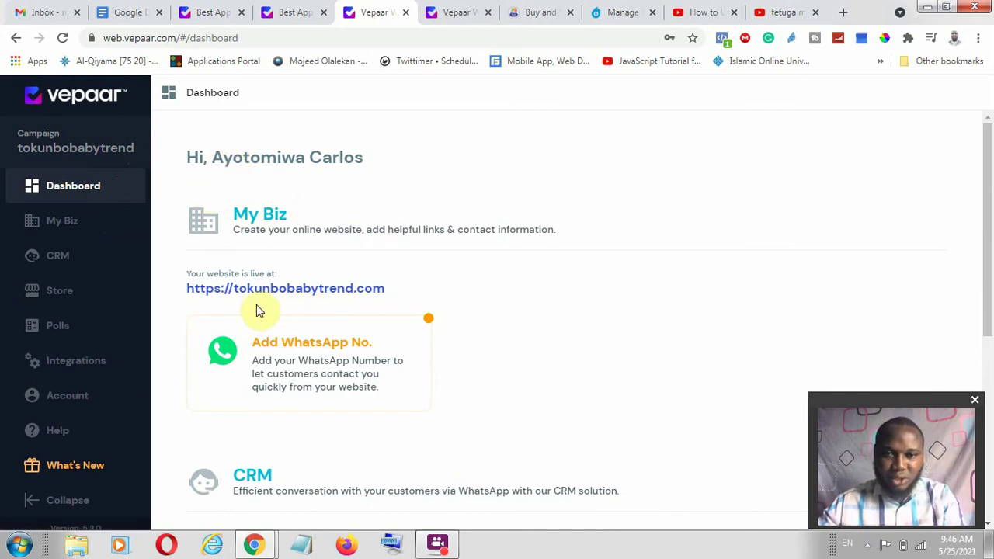
pyautogui.scroll(-2, 326, 307)
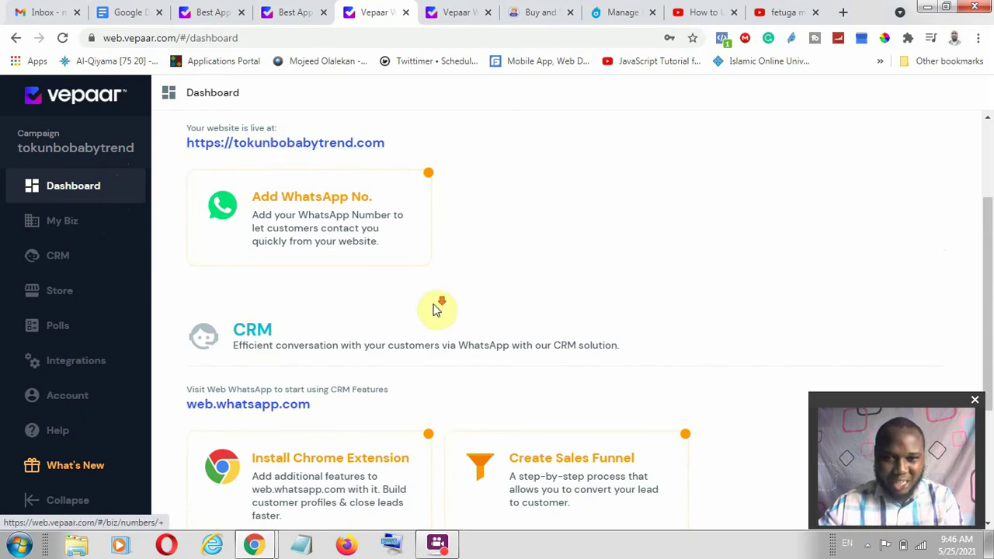
pyautogui.scroll(-2, 288, 256)
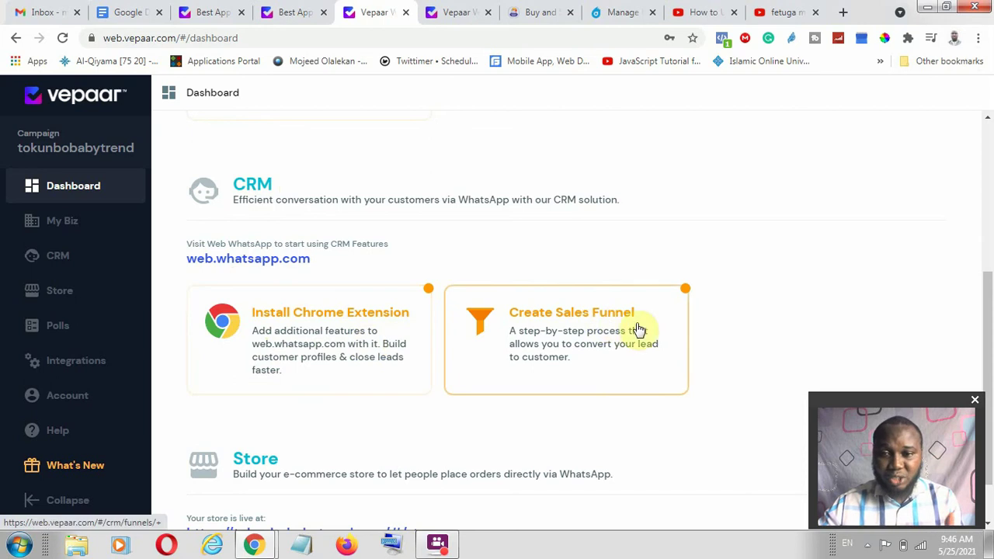
pyautogui.scroll(-1, 473, 355)
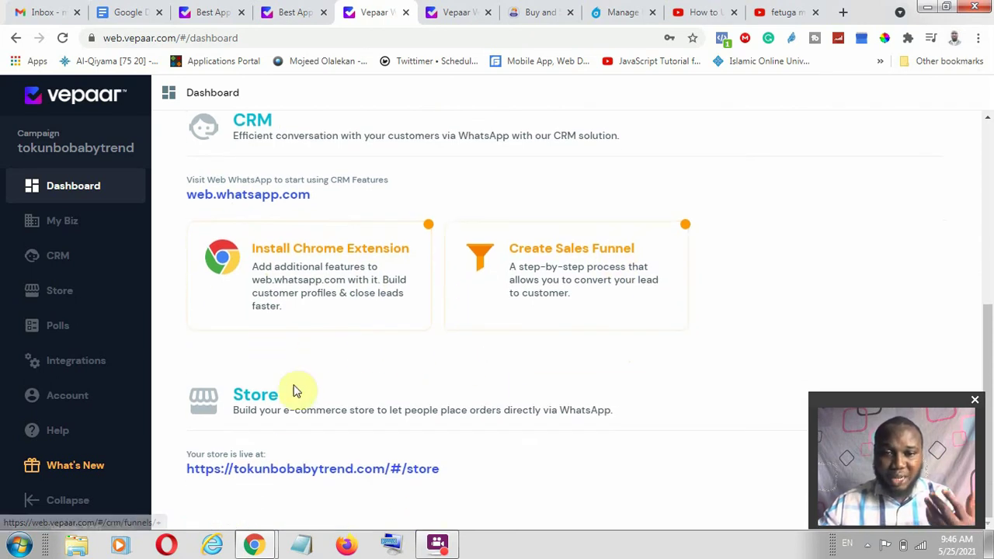
pyautogui.moveTo(313, 486)
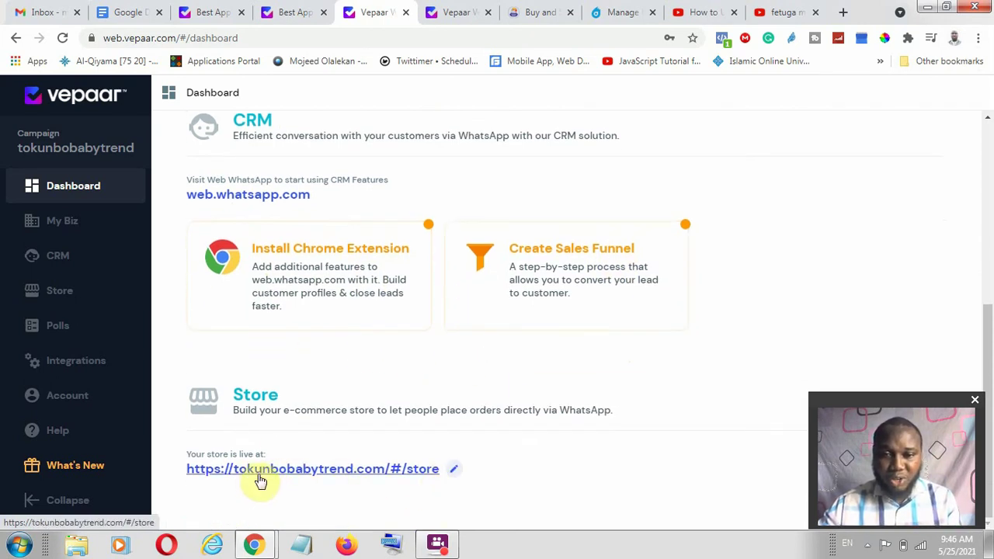
pyautogui.scroll(4, 396, 311)
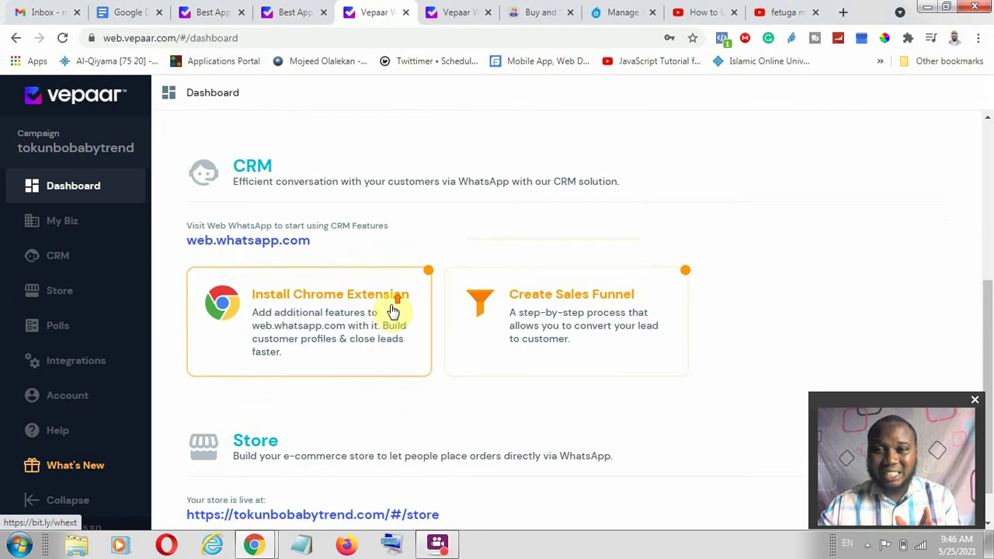
pyautogui.scroll(2, 402, 317)
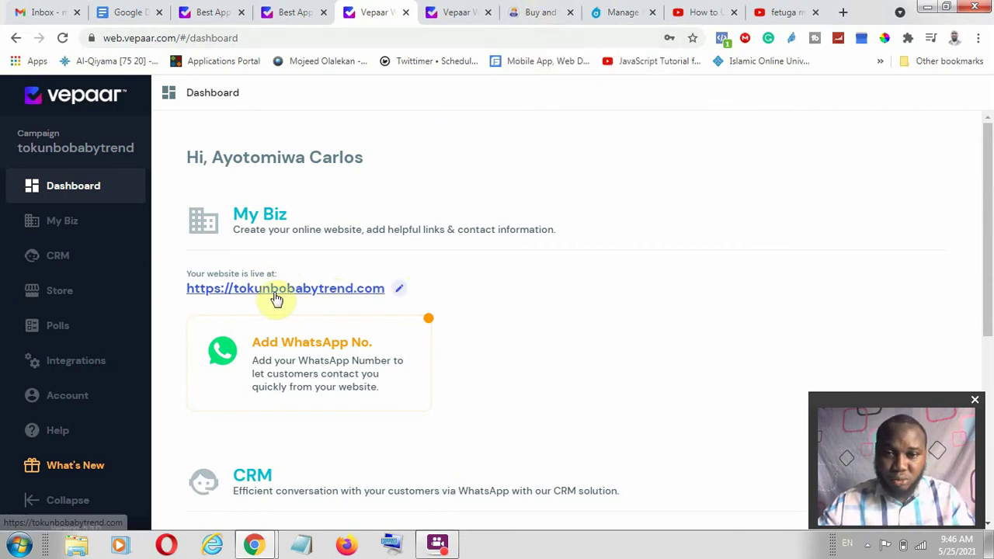
# - Open My Biz and review the business info, including images, business name, description, page language, address, country and chat saving
pyautogui.click(70, 225)
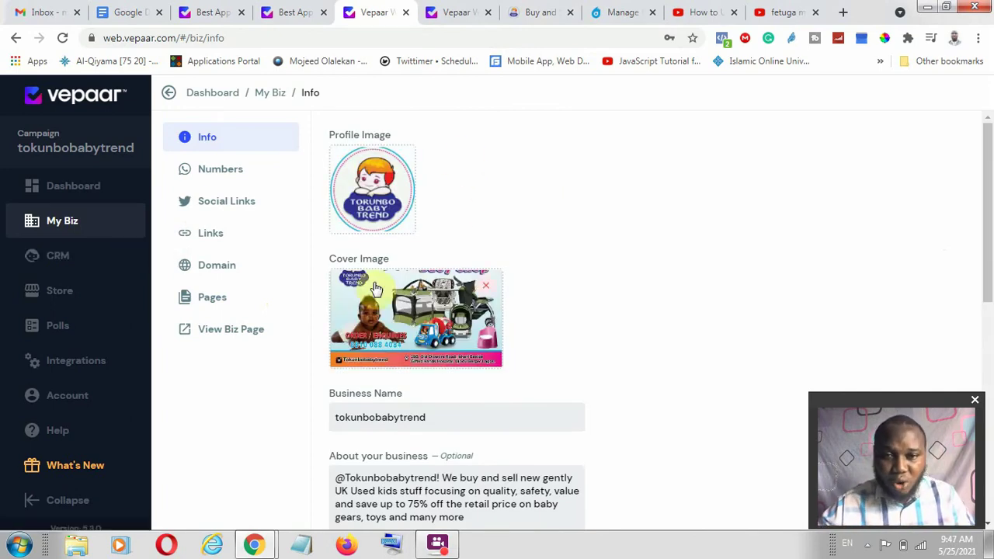
pyautogui.scroll(-3, 392, 299)
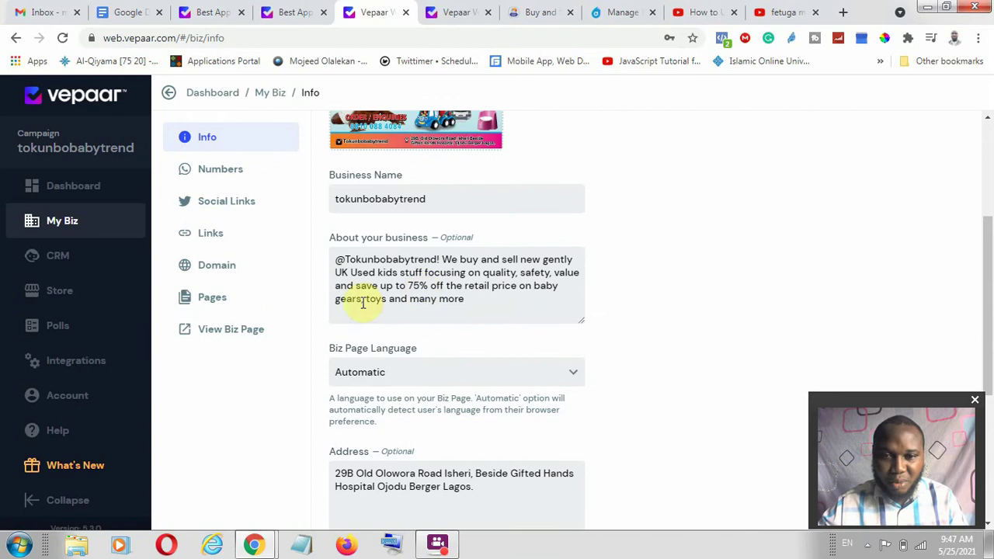
pyautogui.scroll(-1, 342, 310)
pyautogui.scroll(-3, 325, 325)
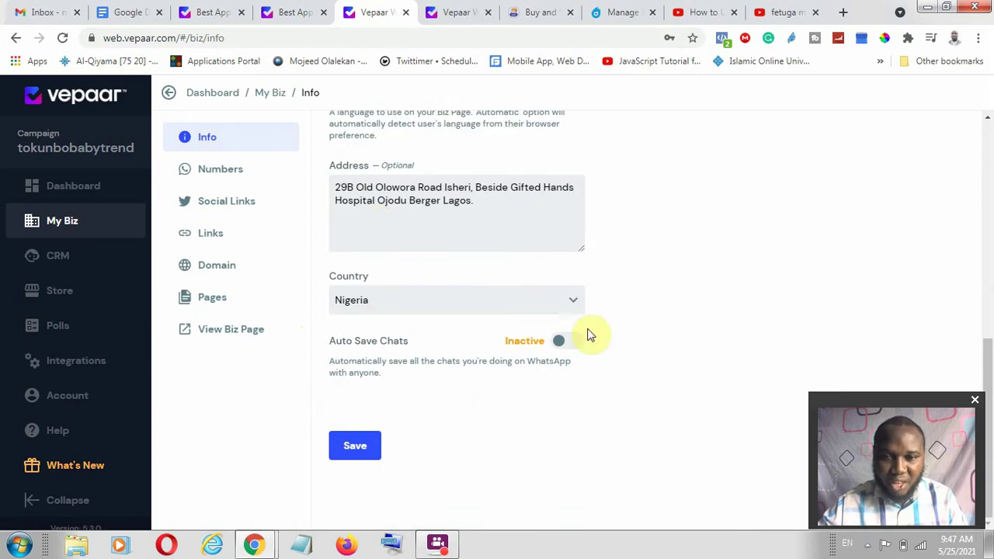
pyautogui.scroll(3, 391, 235)
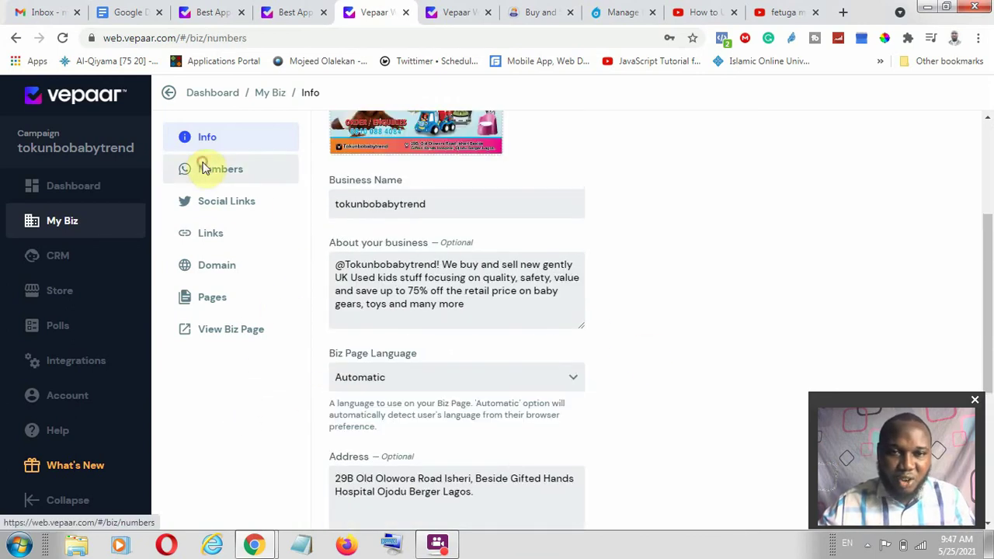
# - Inspect the blank forms for adding a WhatsApp number with its country code and for adding a social link to My Biz
pyautogui.click(208, 169)
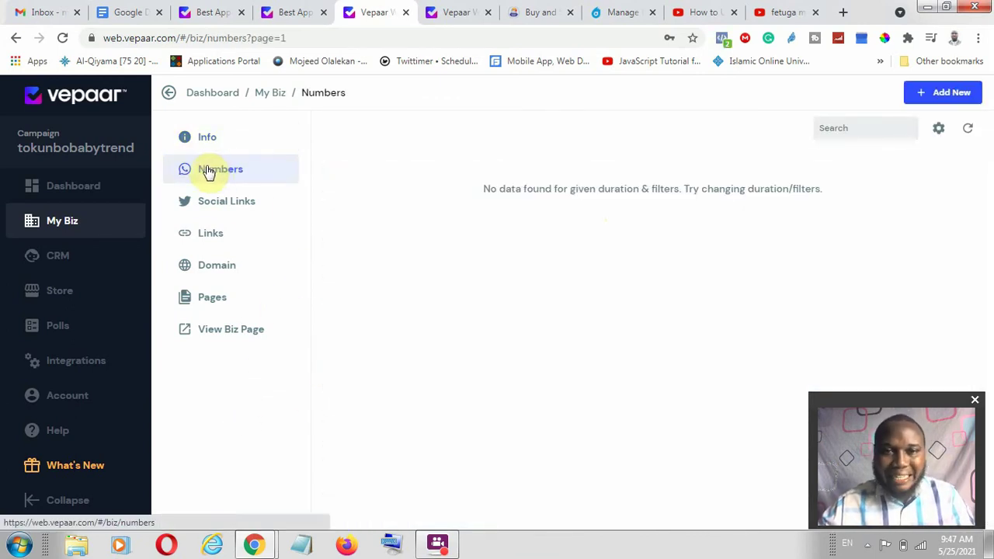
pyautogui.click(959, 93)
pyautogui.click(548, 162)
pyautogui.click(753, 223)
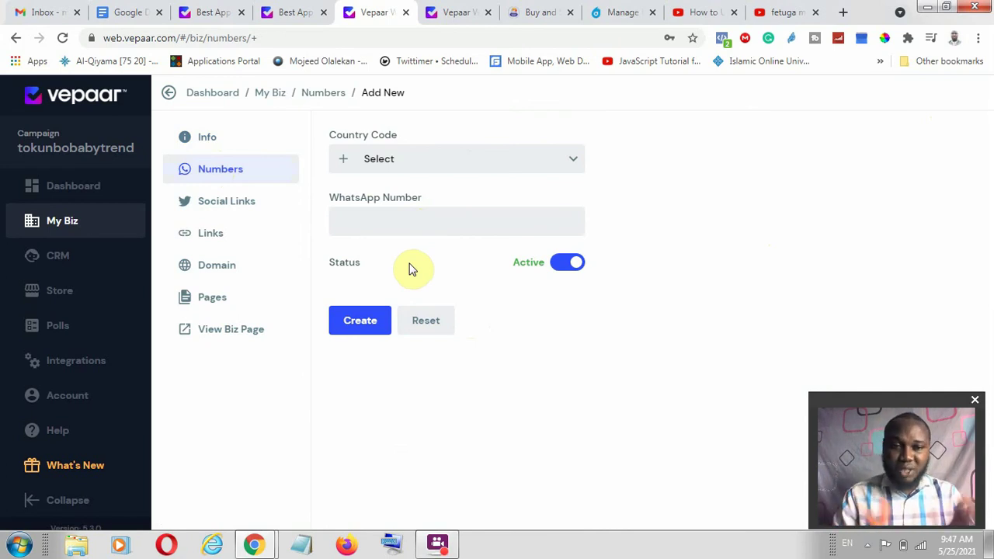
pyautogui.click(233, 201)
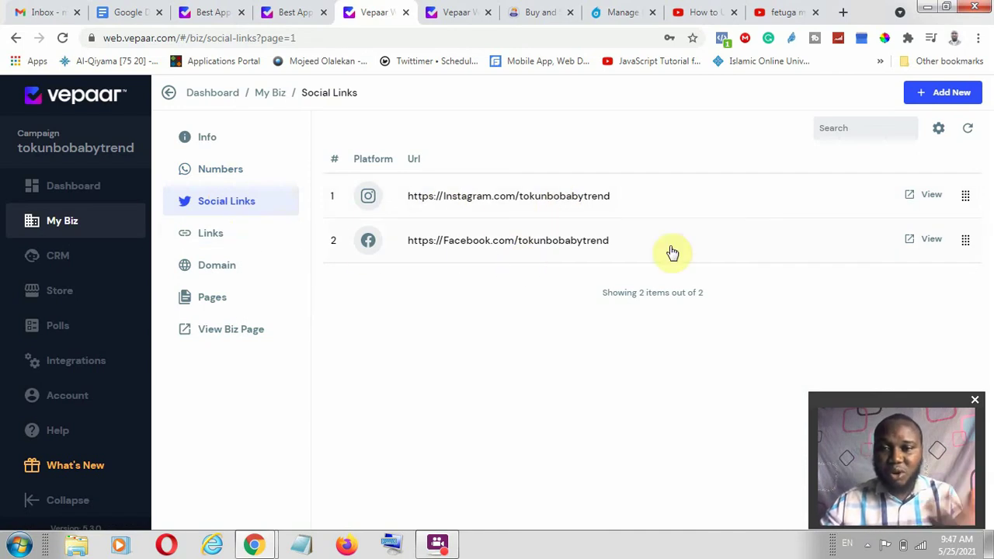
pyautogui.click(952, 94)
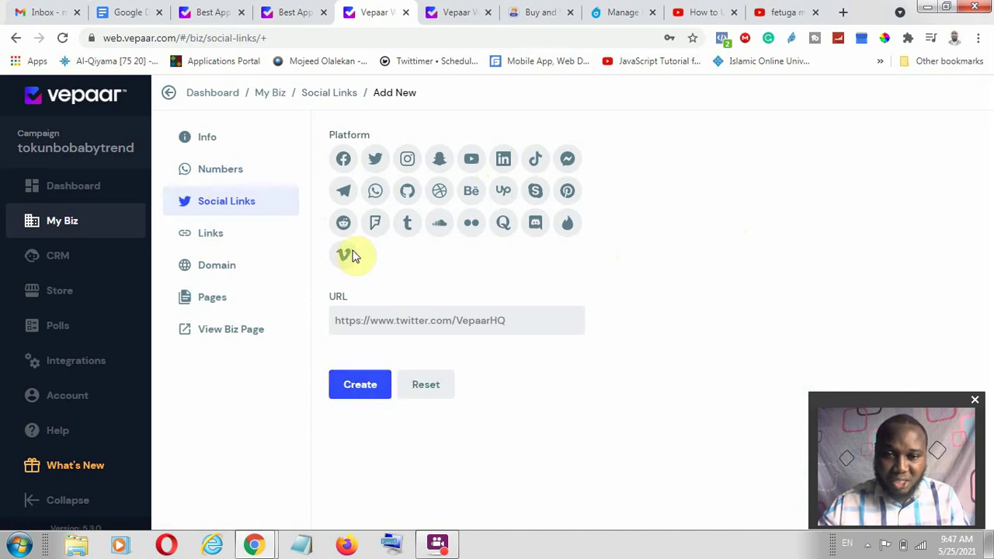
# - Open the blank form for adding a link to My Biz and examine its title, URL, description and emoji options
pyautogui.click(220, 235)
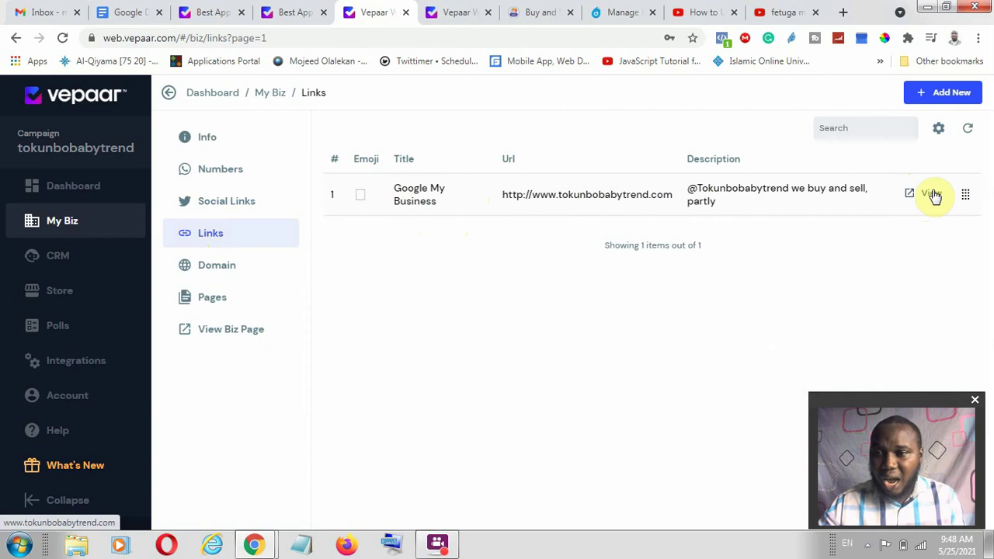
pyautogui.click(938, 93)
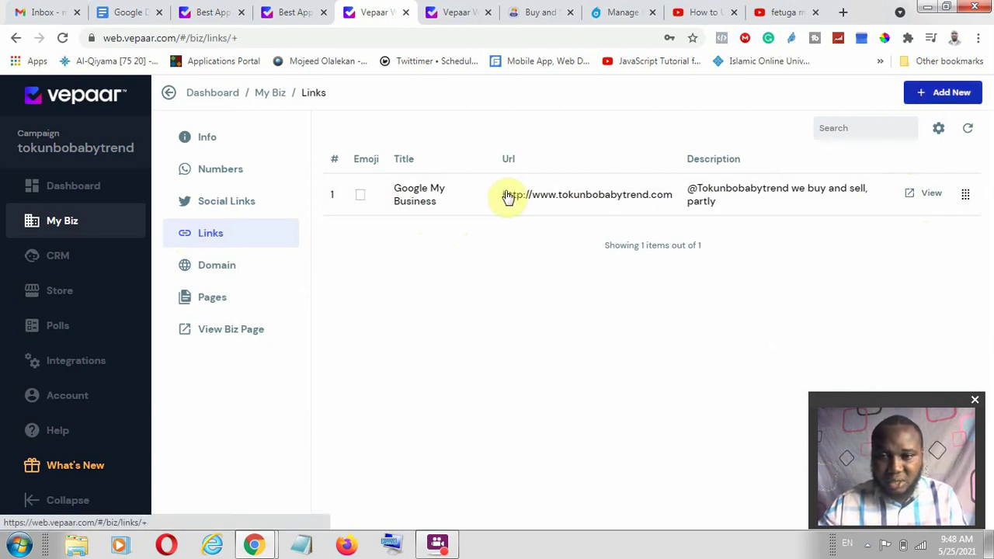
pyautogui.click(952, 92)
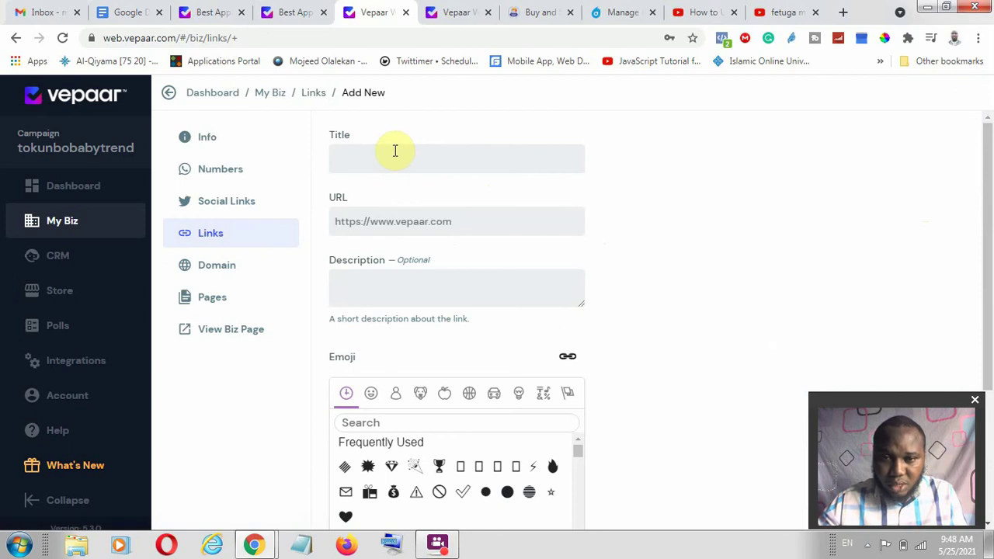
pyautogui.scroll(-3, 381, 179)
pyautogui.scroll(-5, 419, 326)
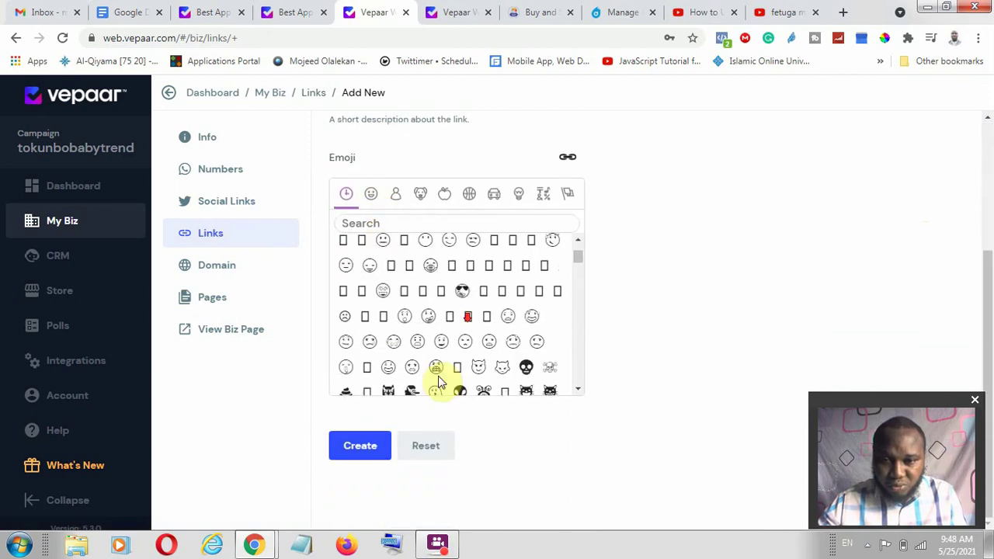
pyautogui.scroll(-3, 415, 356)
pyautogui.scroll(10, 433, 344)
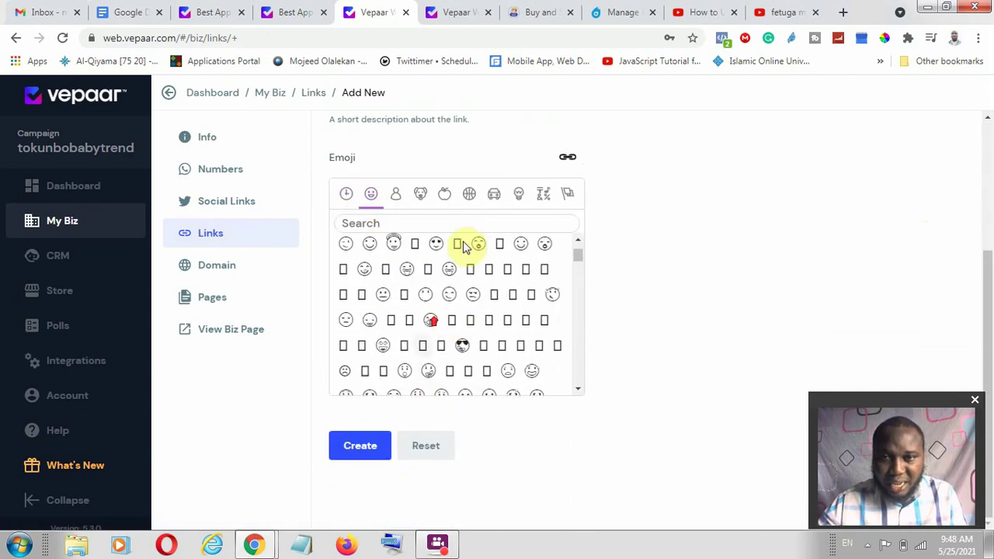
pyautogui.scroll(3, 489, 233)
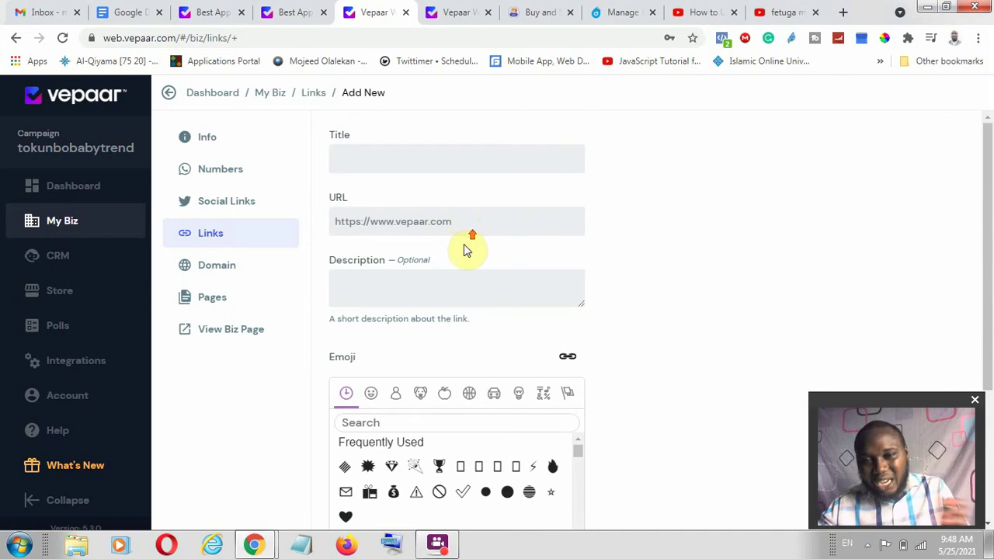
# - Finish viewing the new-link form's emoji options and review My Biz's domain type, subdomain and domain settings
pyautogui.scroll(-3, 435, 406)
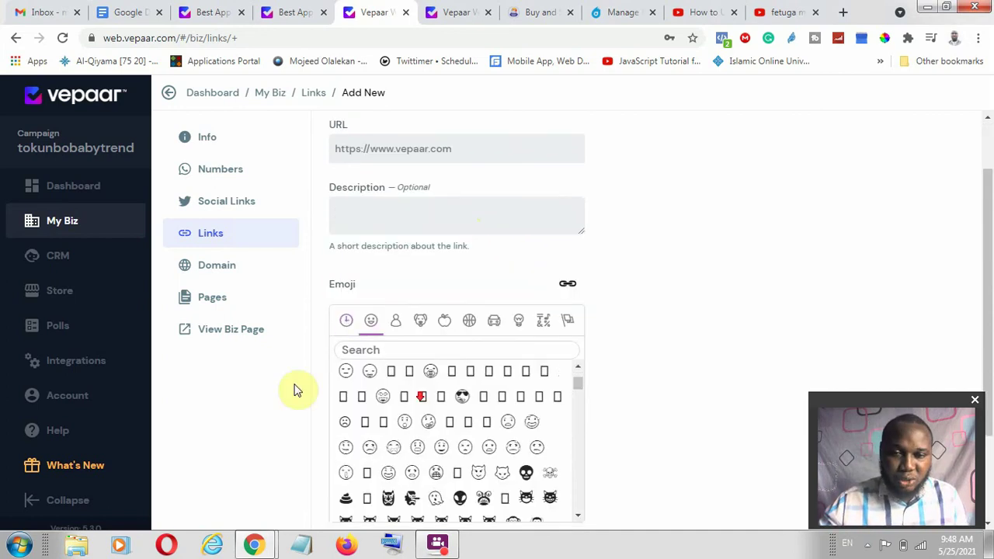
pyautogui.click(217, 269)
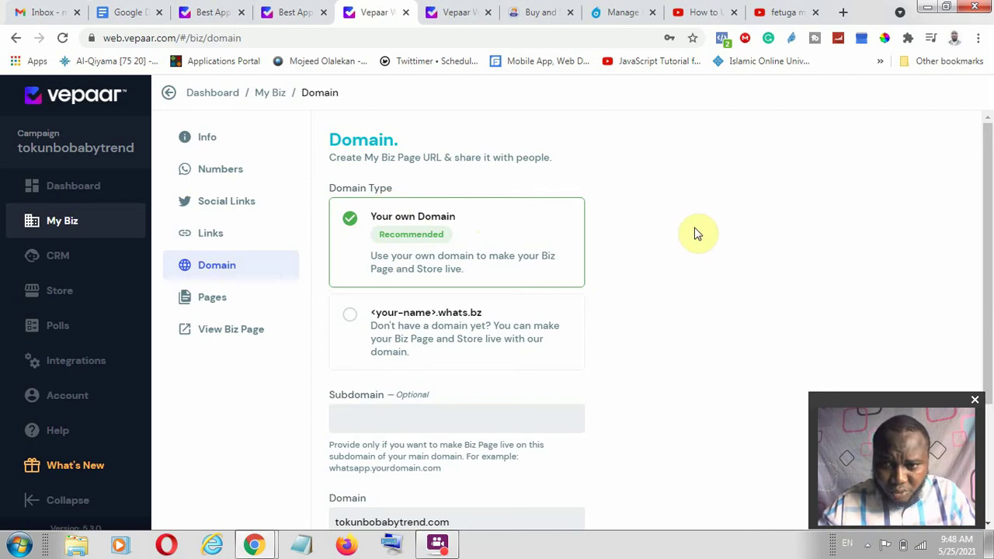
pyautogui.scroll(-2, 699, 233)
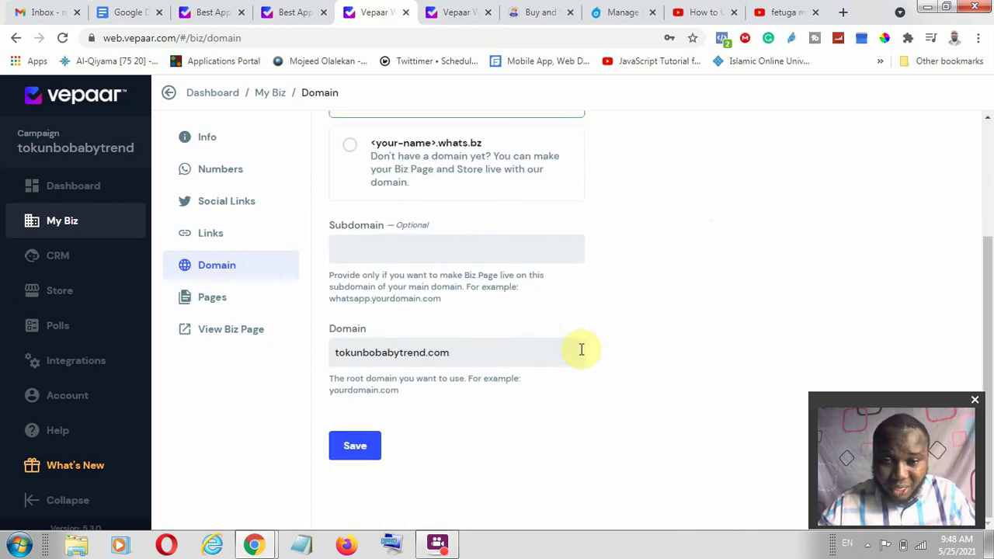
pyautogui.scroll(3, 419, 222)
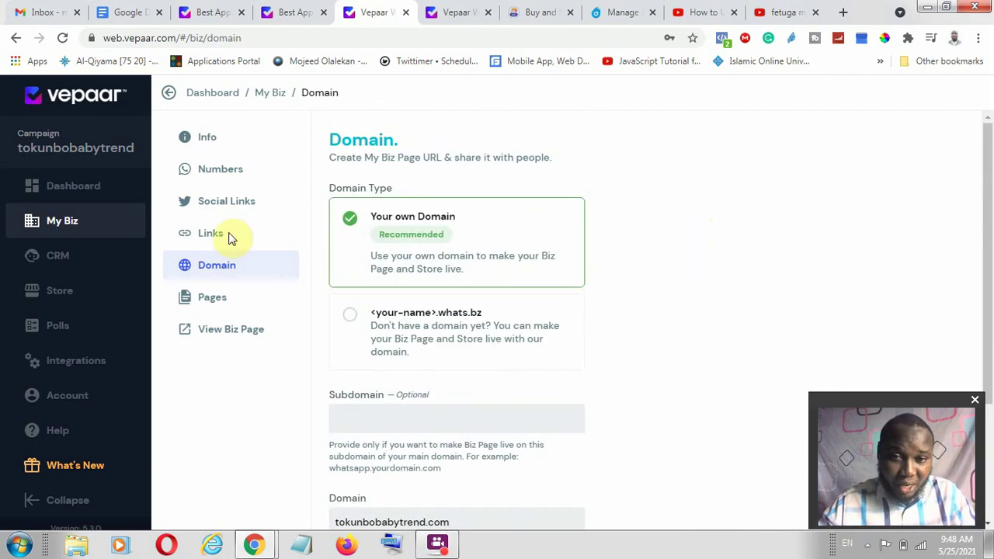
# - Open the blank form for adding a page to My Biz and examine its name, slug, status, cover and content fields
pyautogui.click(224, 299)
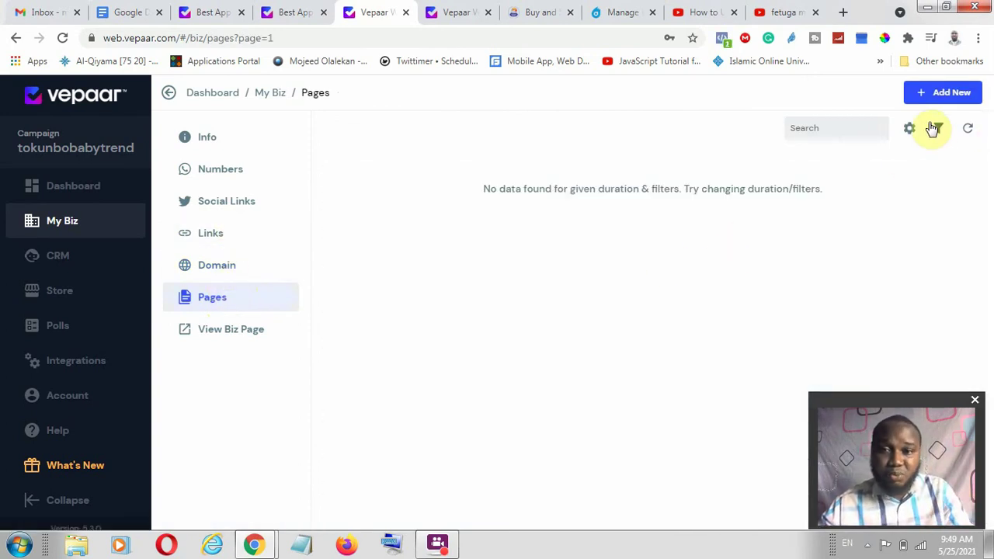
pyautogui.click(967, 94)
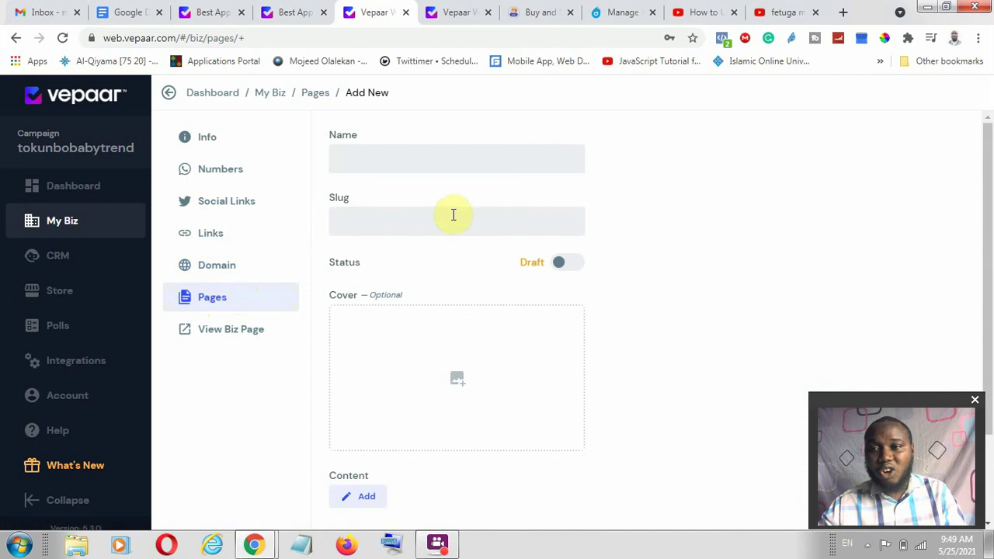
pyautogui.scroll(-2, 465, 280)
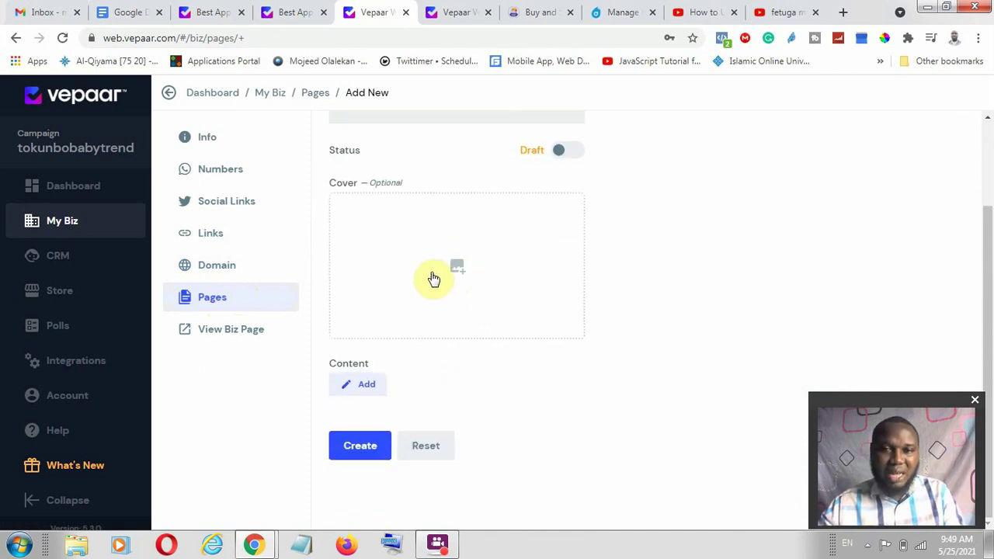
pyautogui.scroll(2, 504, 303)
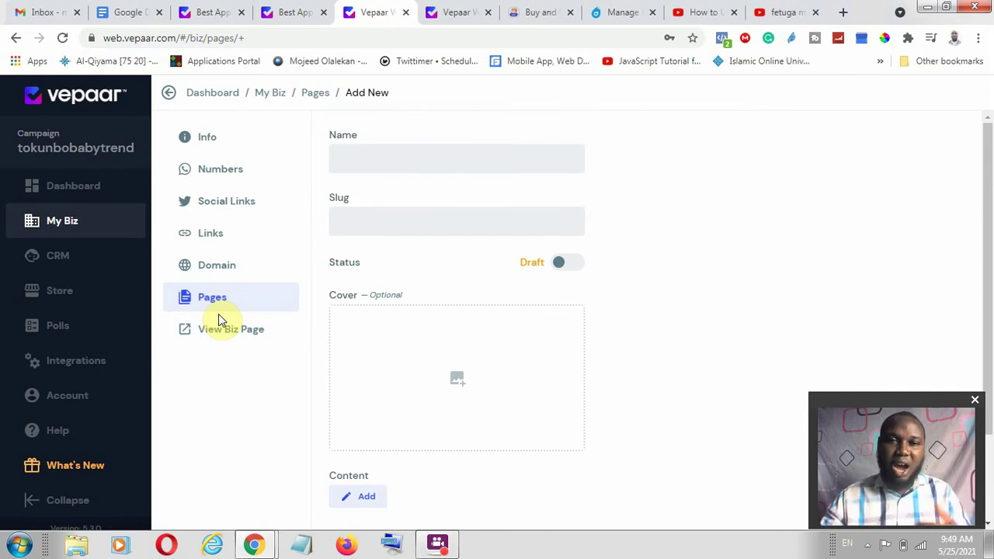
# - Look over the CRM section's Tickets and Contacts lists and its other connection, saved-item and settings entries
pyautogui.click(61, 258)
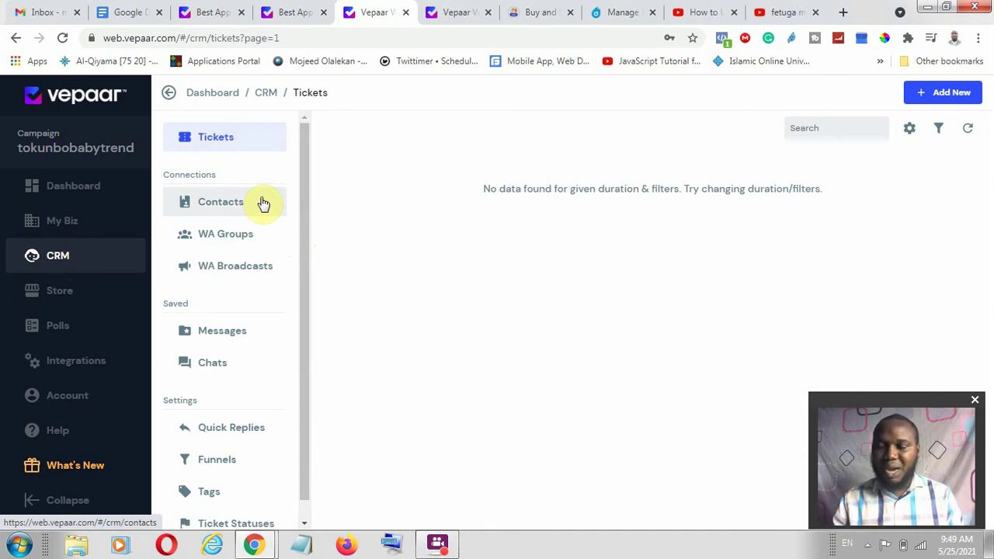
pyautogui.click(222, 201)
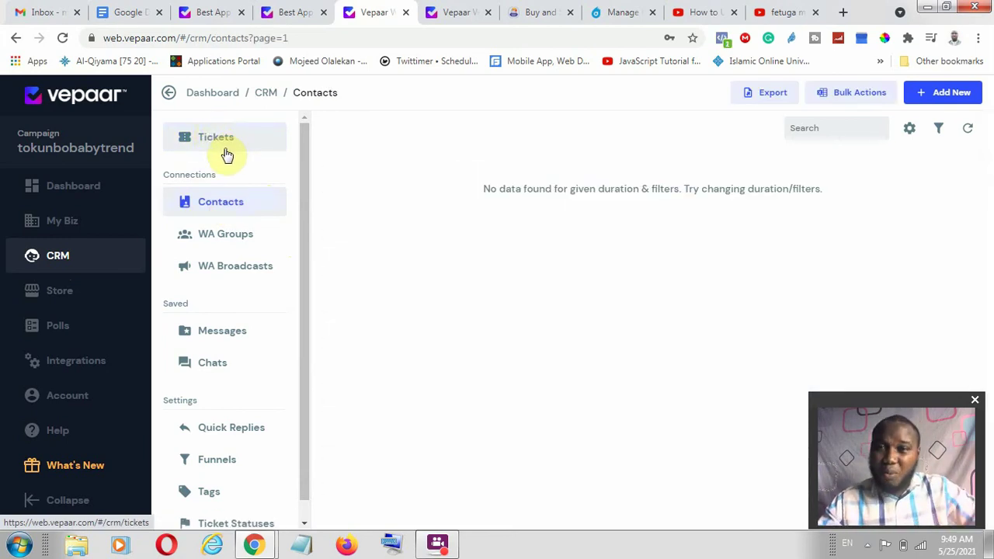
pyautogui.click(224, 144)
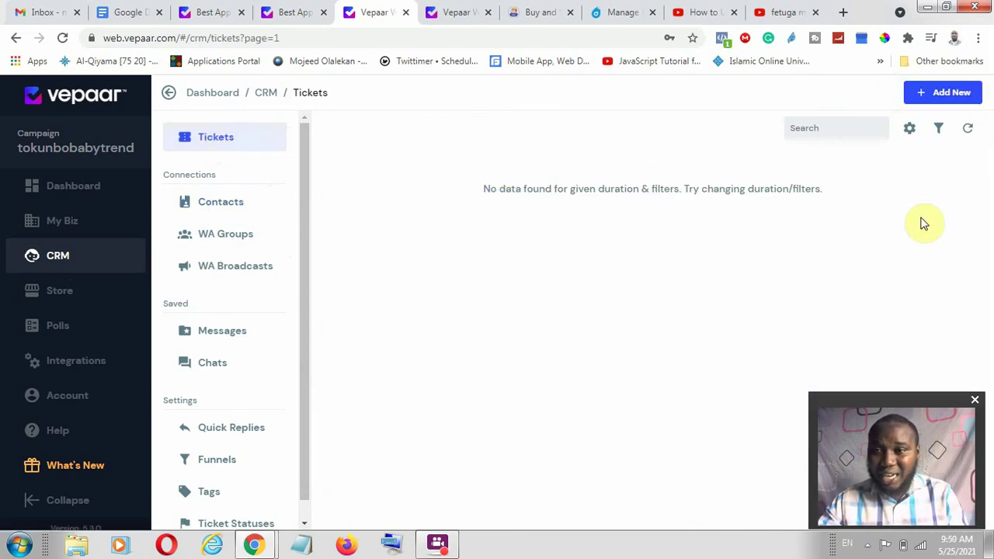
pyautogui.click(231, 203)
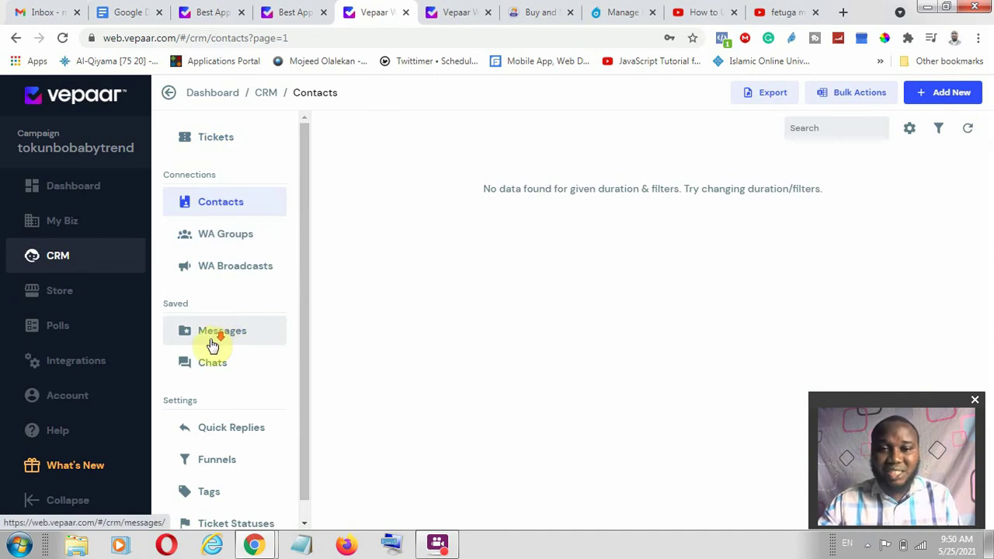
pyautogui.scroll(-1, 214, 344)
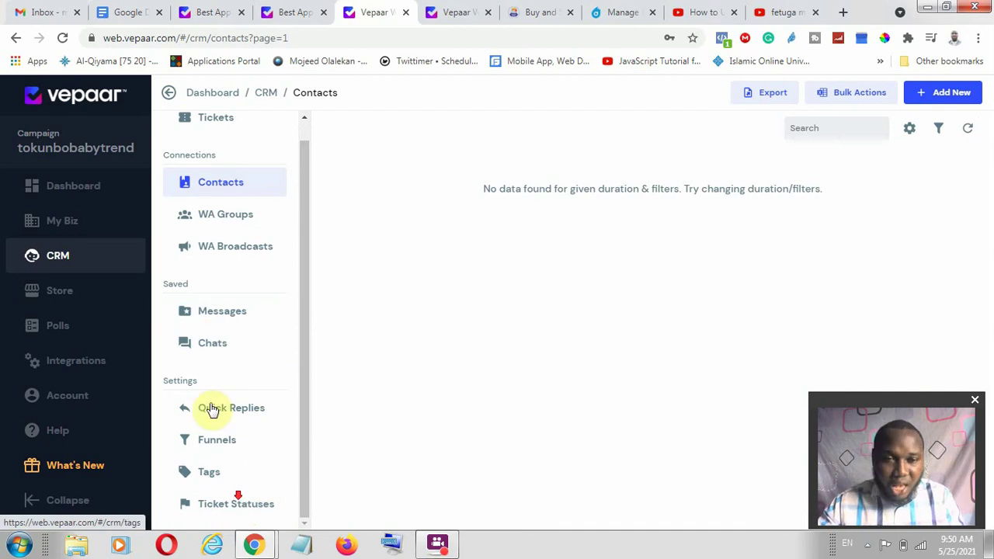
# - Review the Store dashboard's duration, overview, payment status, order status and revenue, and view the Orders list
pyautogui.click(60, 296)
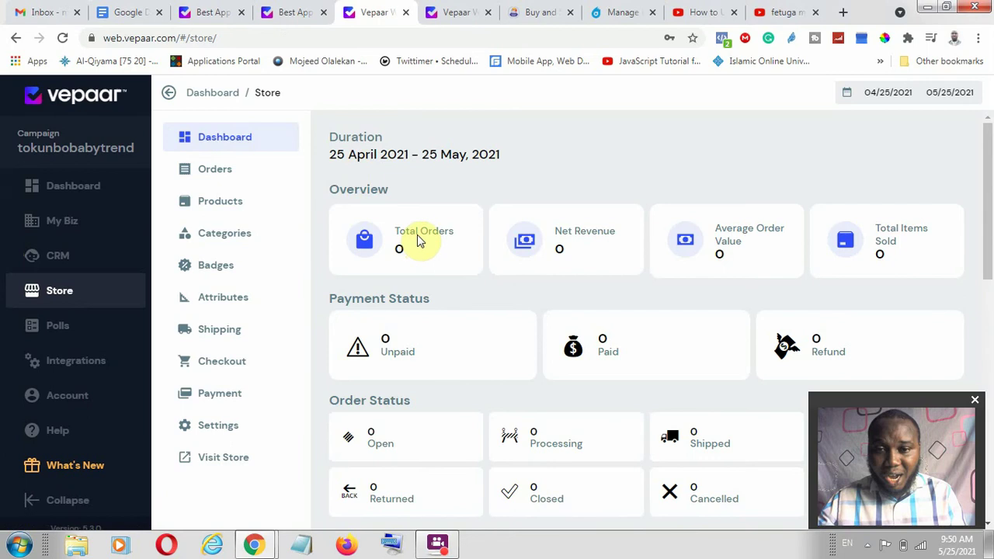
pyautogui.moveTo(336, 155); pyautogui.dragTo(542, 161)
pyautogui.click(889, 96)
pyautogui.click(843, 93)
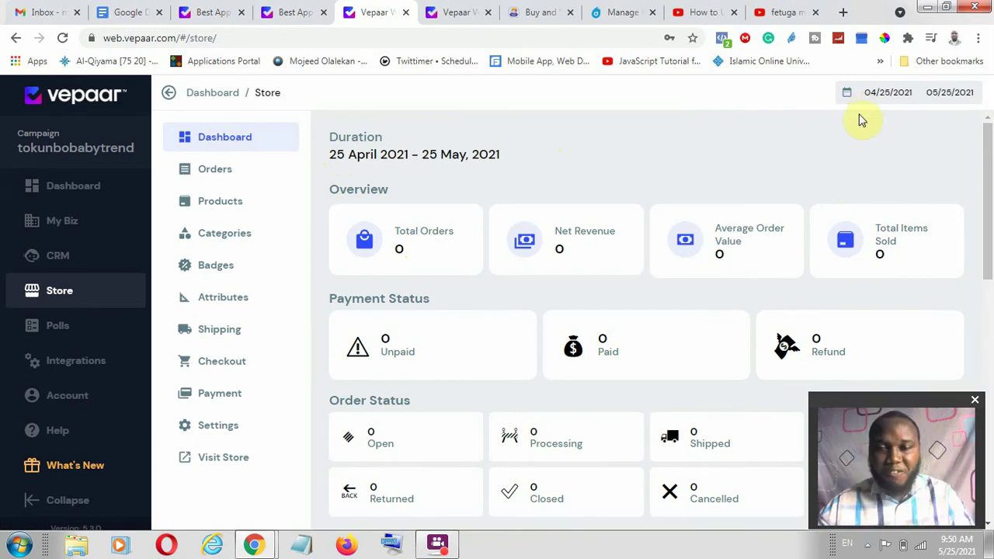
pyautogui.click(399, 233)
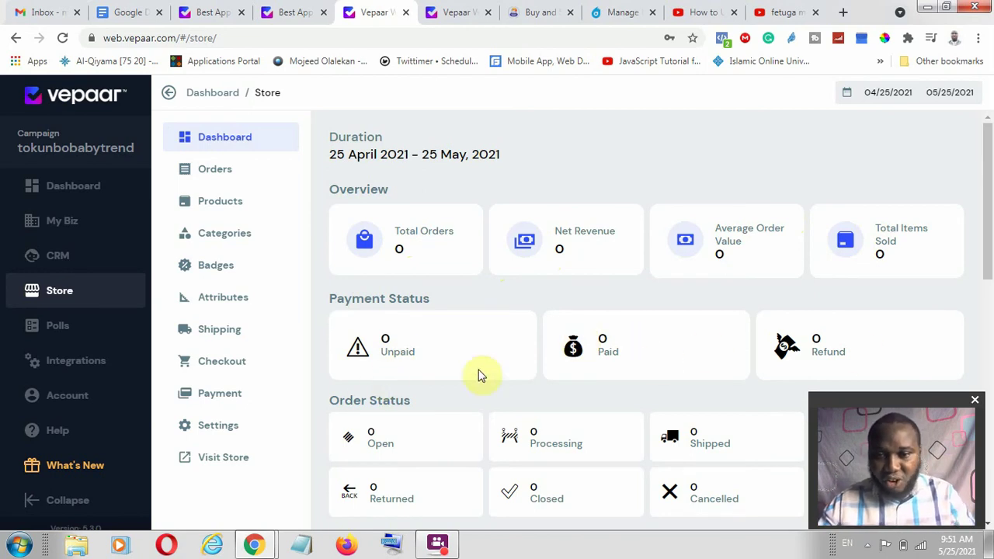
pyautogui.scroll(-3, 433, 388)
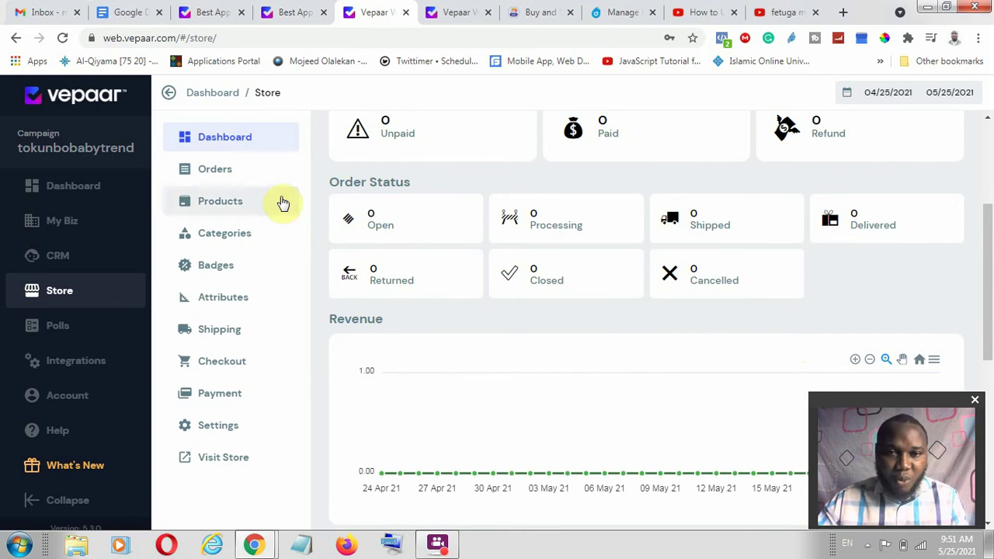
pyautogui.click(244, 169)
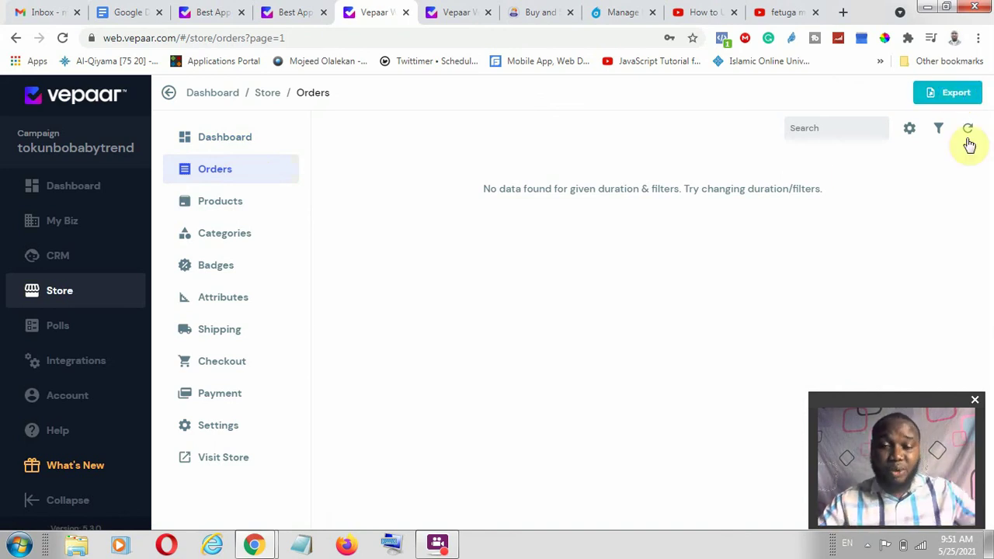
# - View the store's product list and inspect the blank form for adding a Simple product
pyautogui.click(227, 206)
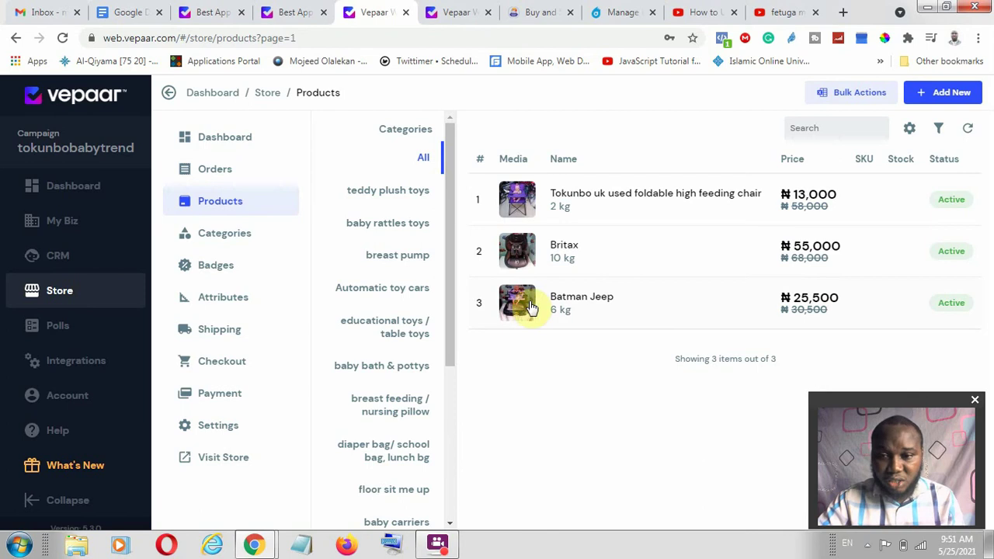
pyautogui.click(959, 97)
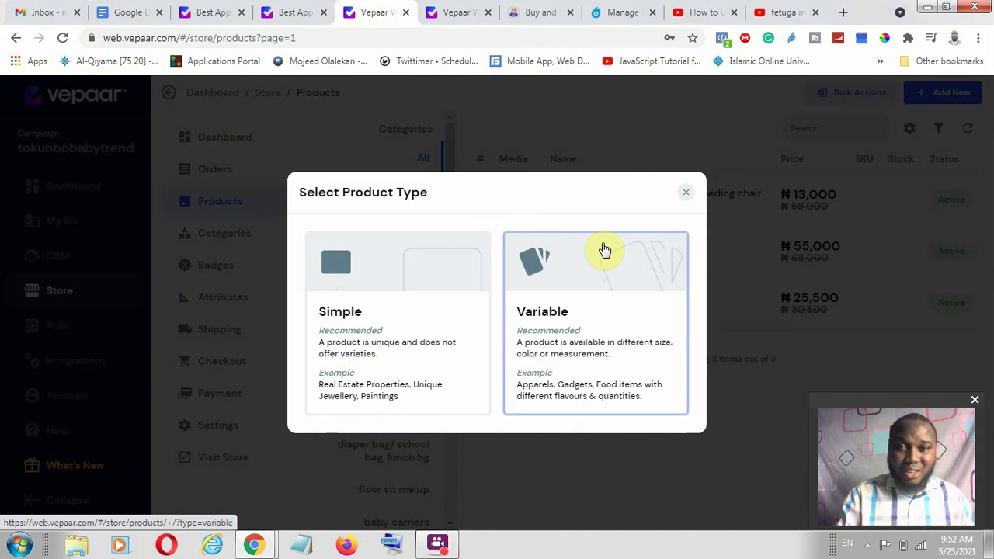
pyautogui.click(401, 268)
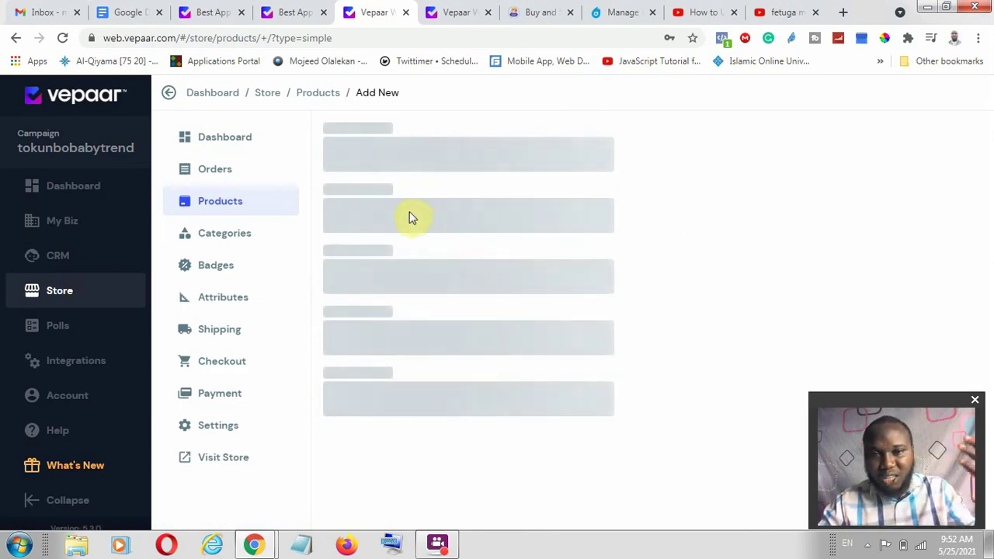
pyautogui.scroll(-1, 380, 191)
pyautogui.scroll(-6, 396, 326)
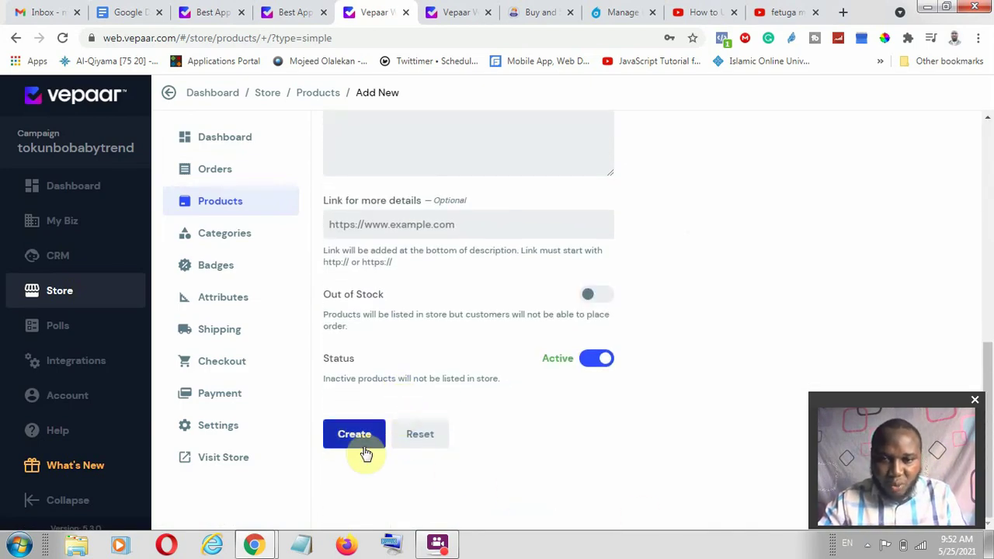
pyautogui.scroll(2, 470, 264)
pyautogui.scroll(4, 473, 256)
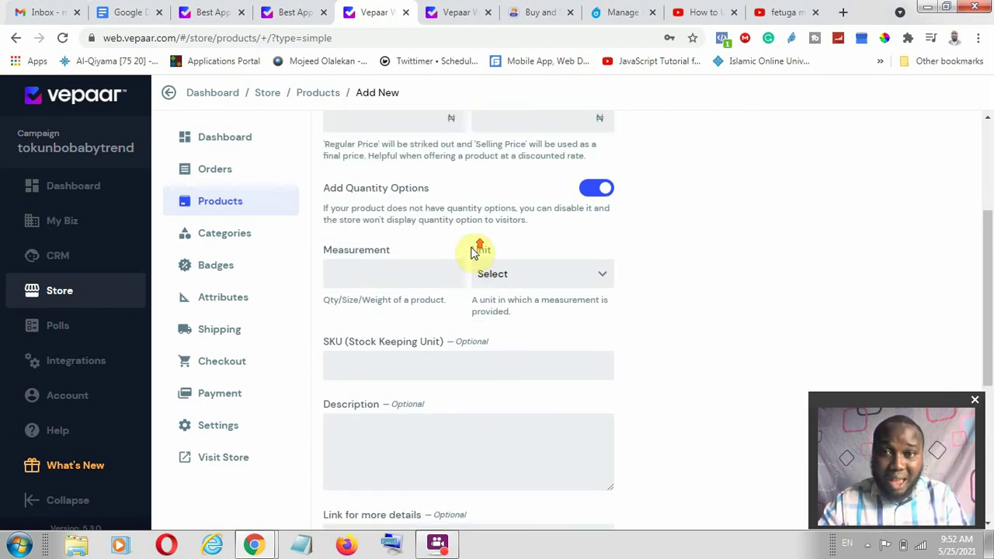
# - Review the store's product categories and badges, and check the attribute types available for variable products without adding one
pyautogui.click(208, 234)
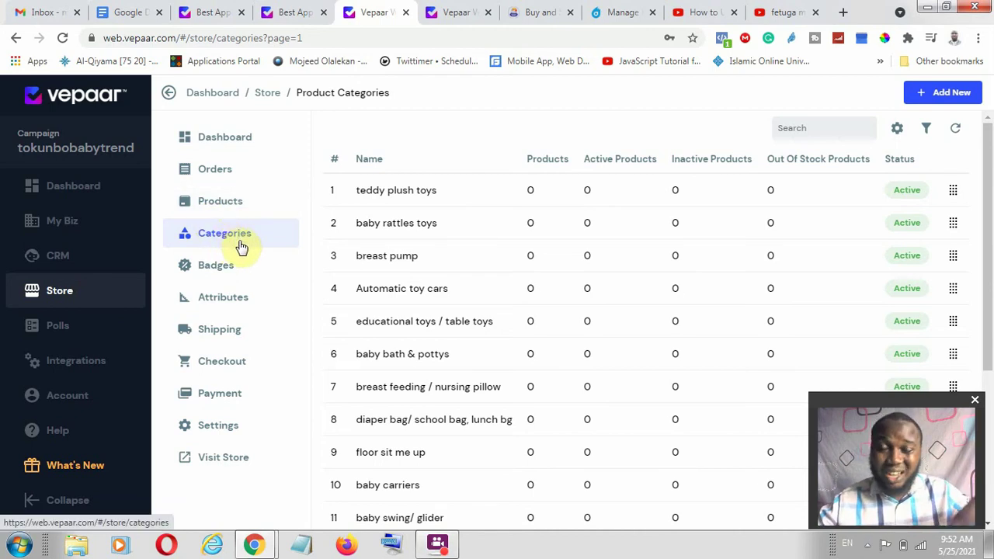
pyautogui.click(223, 268)
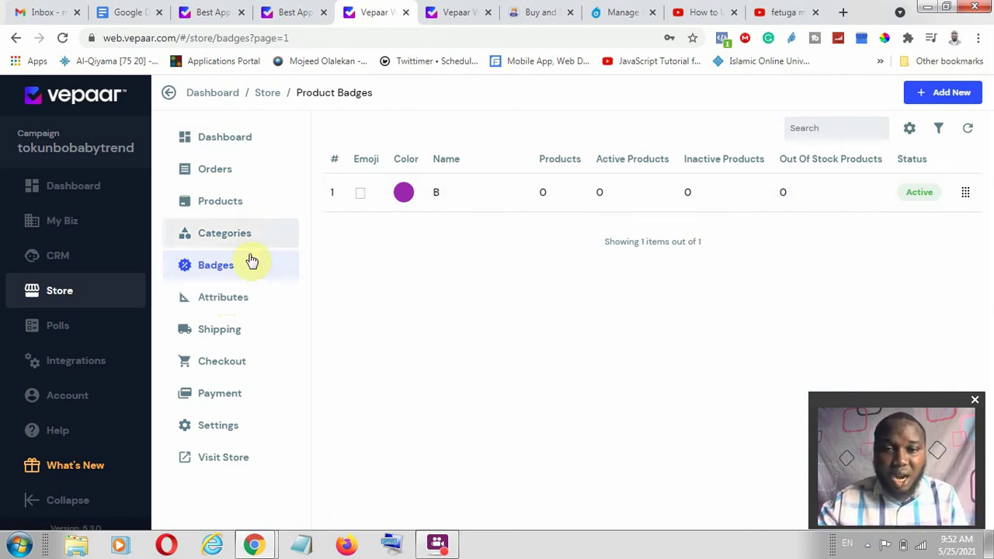
pyautogui.click(217, 302)
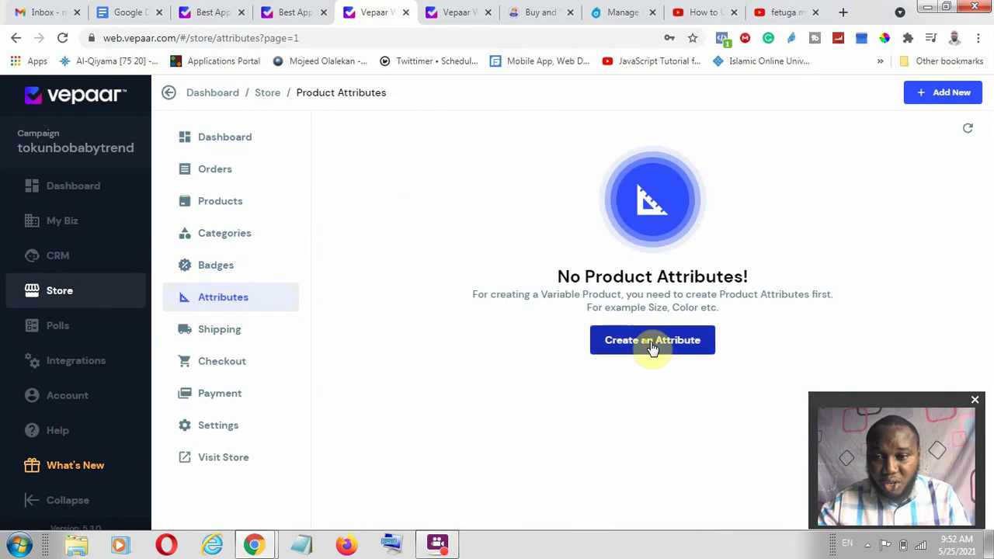
pyautogui.click(652, 341)
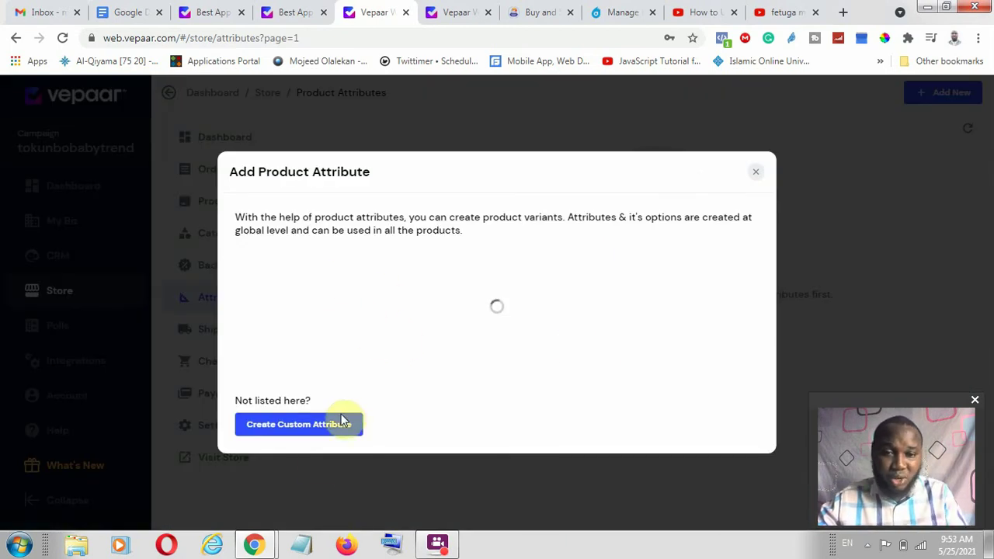
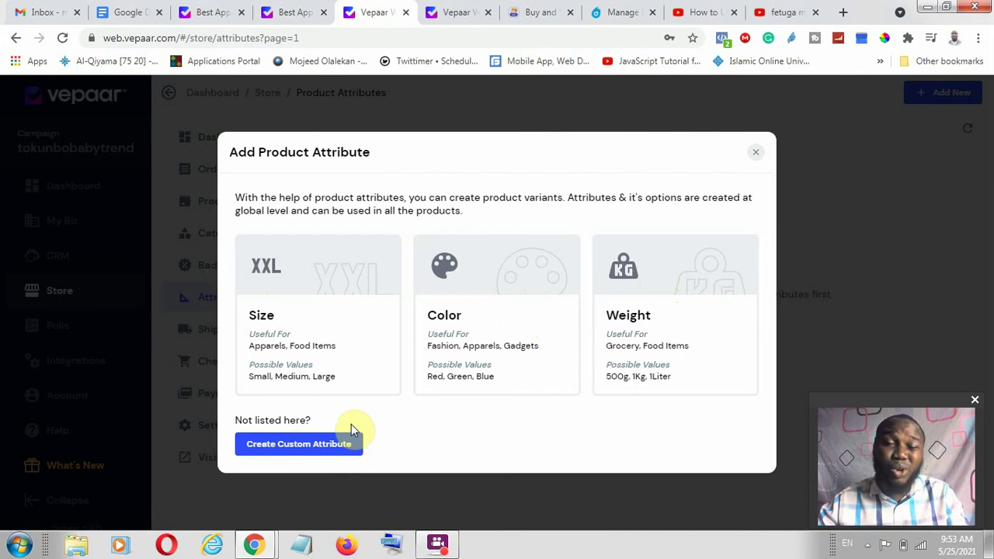
pyautogui.click(757, 155)
# - Review the store's shipping charge options by activating them temporarily, and save Shipping Charges as Inactive
pyautogui.click(223, 330)
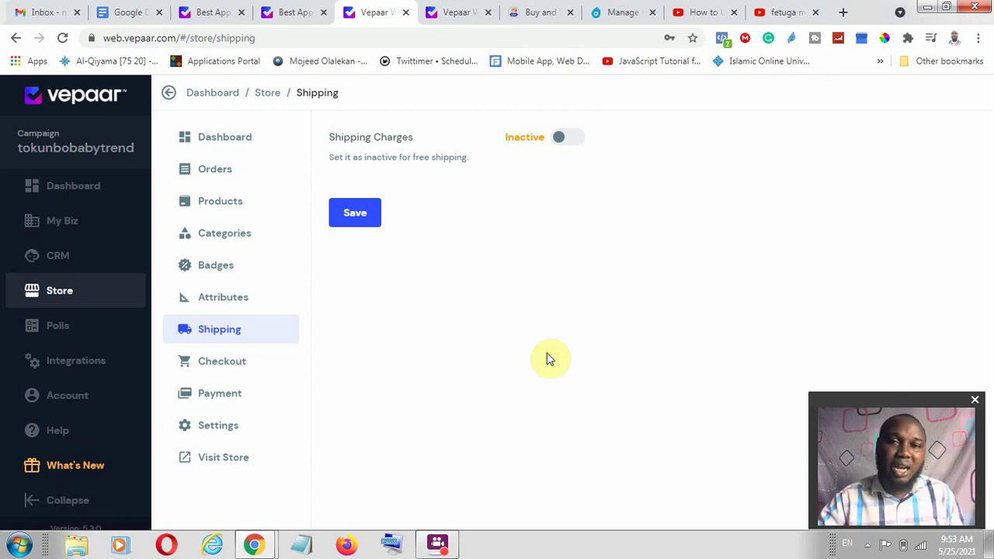
pyautogui.click(571, 137)
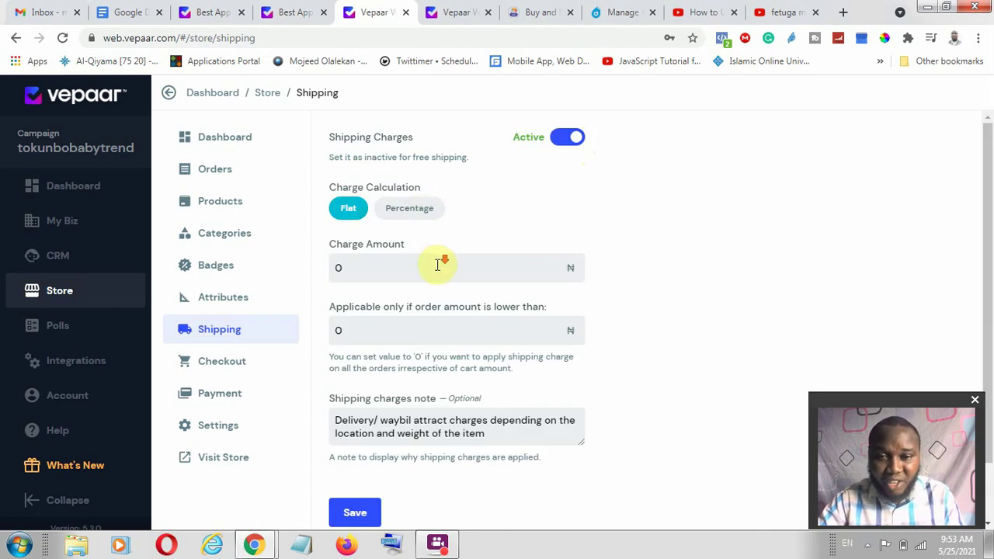
pyautogui.scroll(-1, 435, 283)
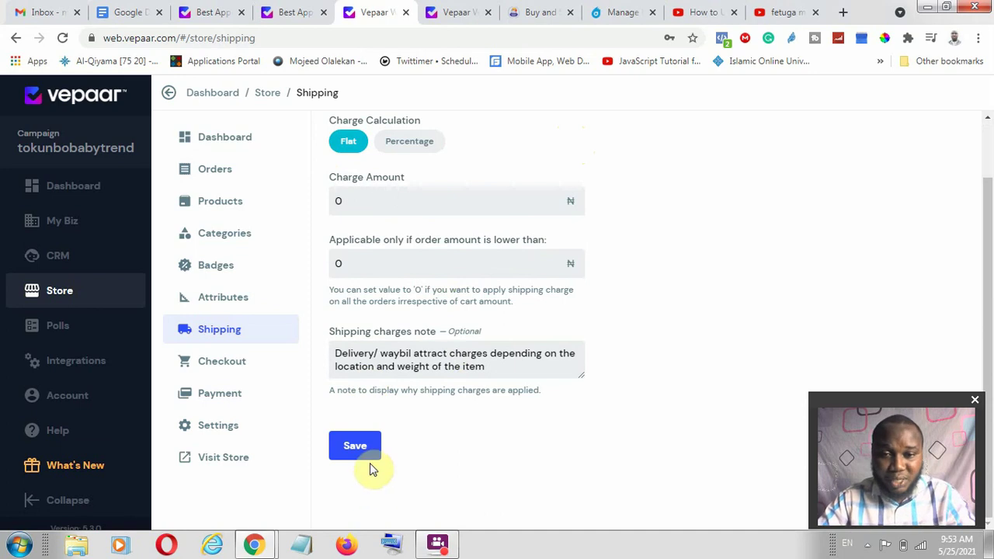
pyautogui.scroll(1, 474, 341)
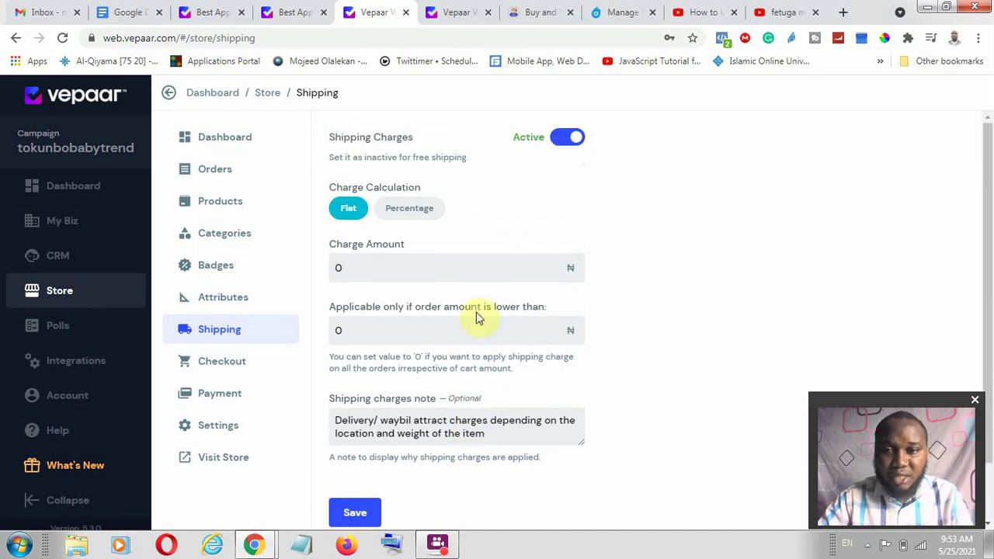
pyautogui.click(561, 139)
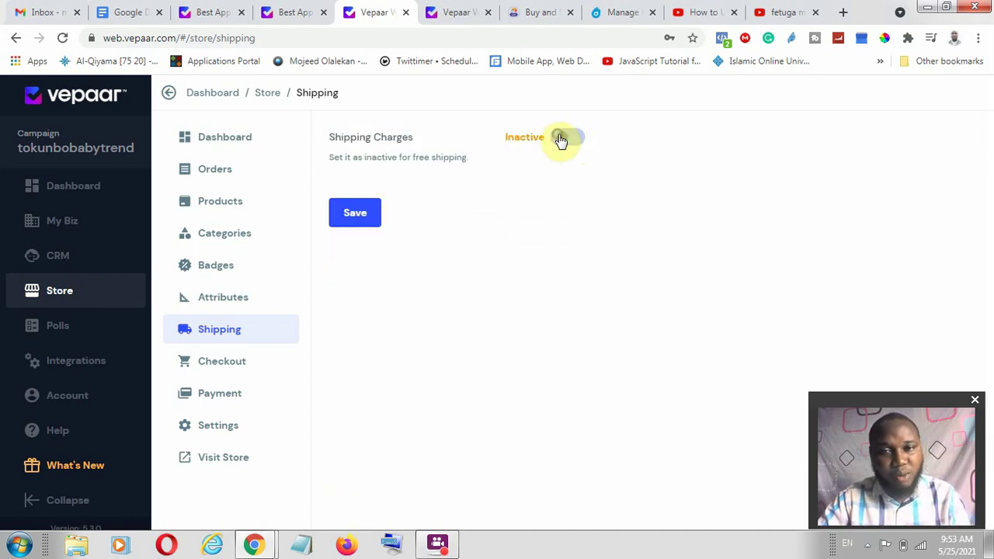
pyautogui.click(360, 218)
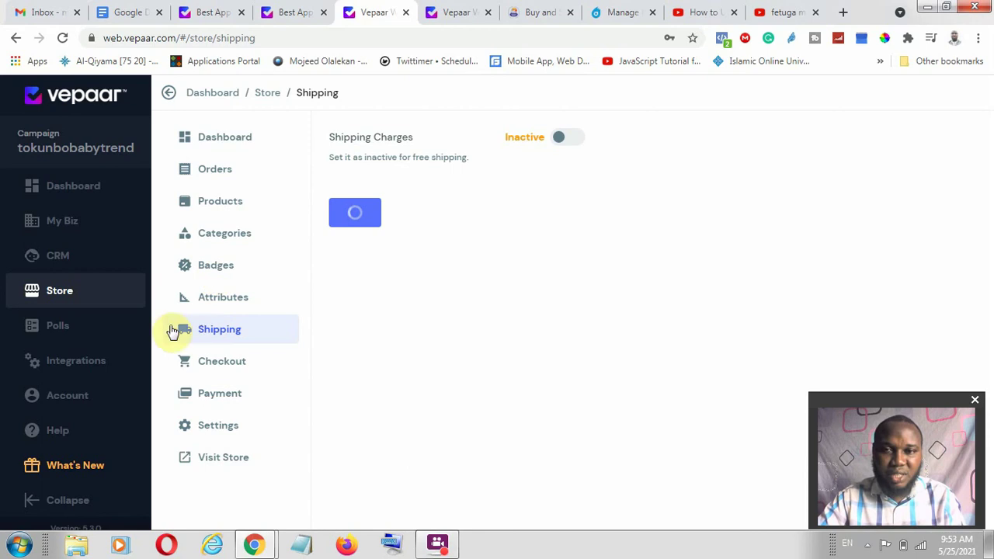
# - Review the checkout's minimum order settings and form fields, switching the Address field on and back off without saving
pyautogui.click(223, 363)
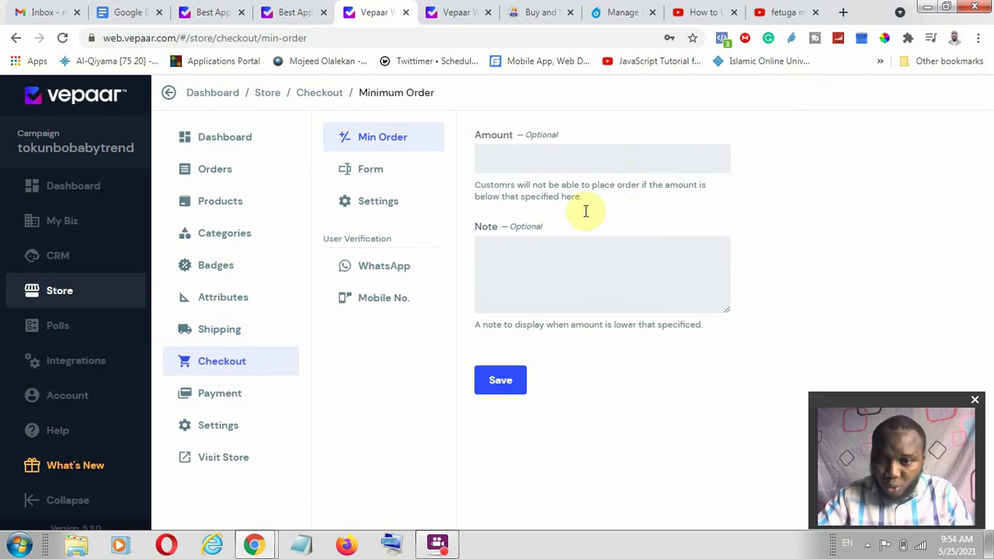
pyautogui.click(359, 169)
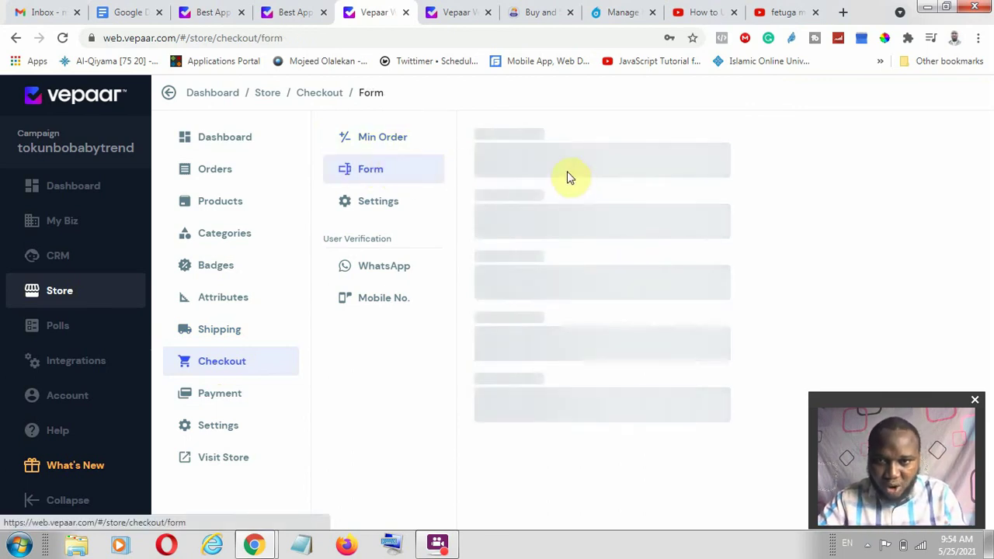
pyautogui.scroll(-1, 590, 225)
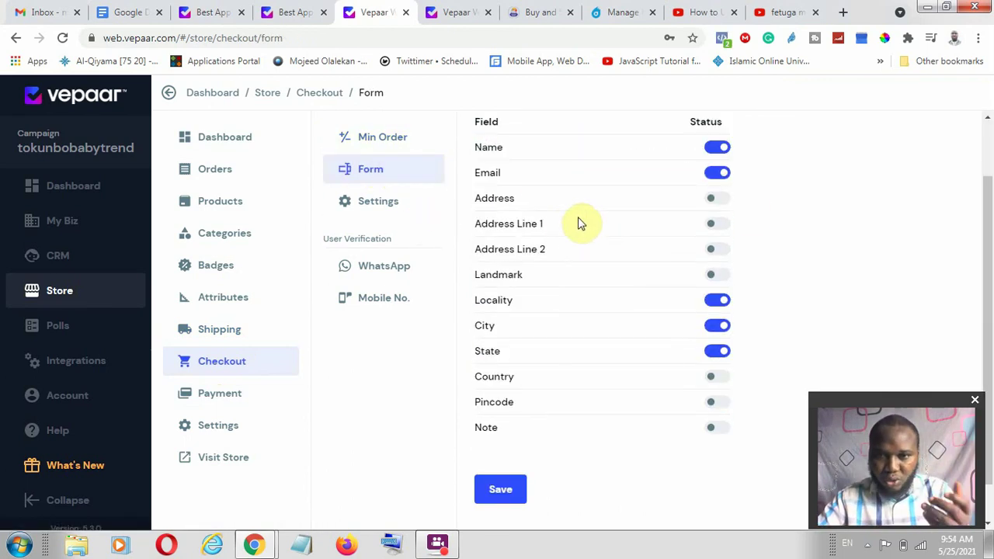
pyautogui.click(718, 172)
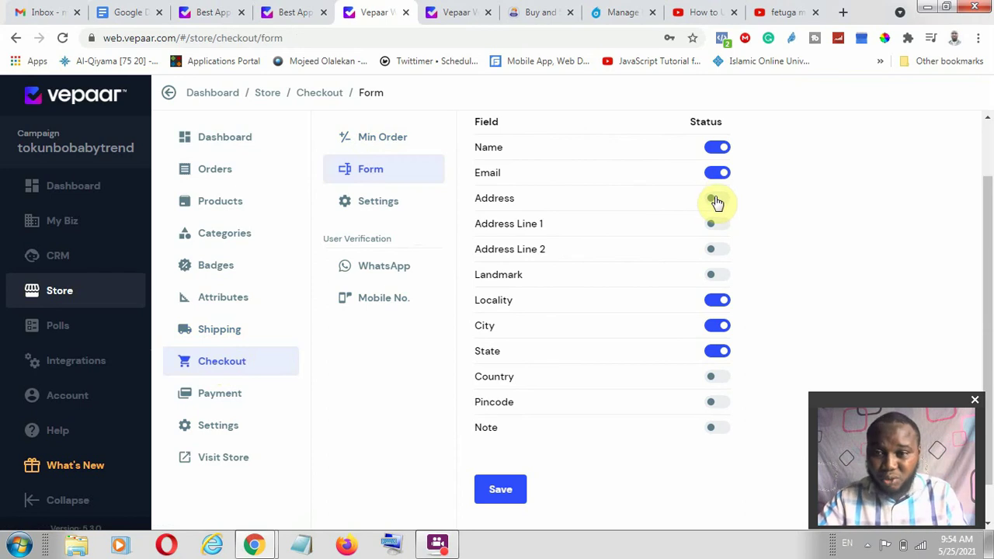
pyautogui.click(715, 200)
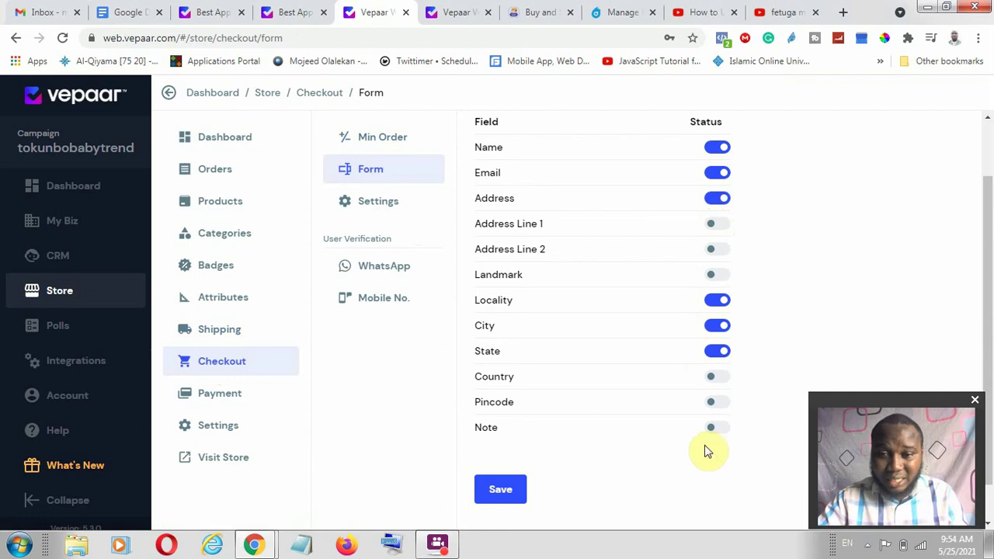
pyautogui.click(715, 199)
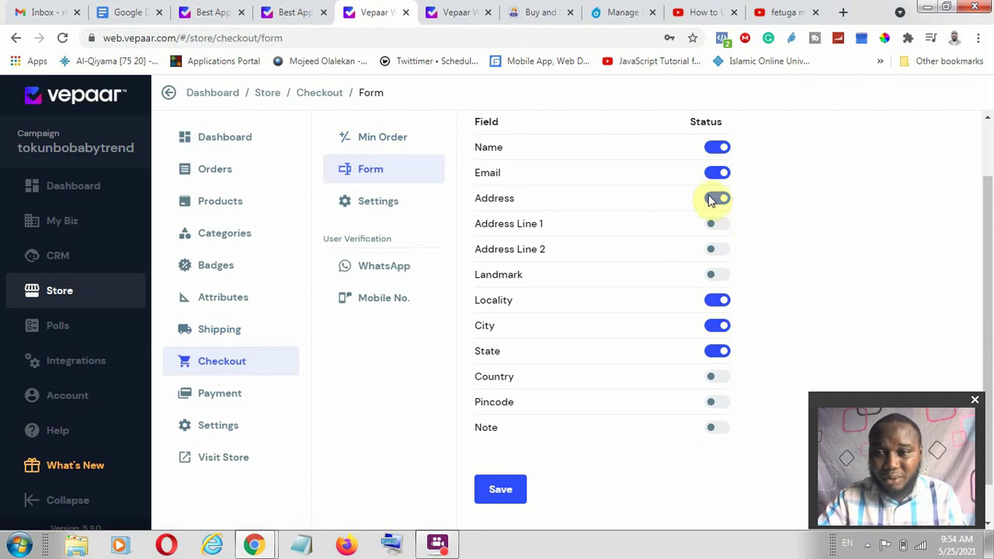
# - Review the checkout note and the WhatsApp and Mobile No. user verification settings
pyautogui.click(375, 204)
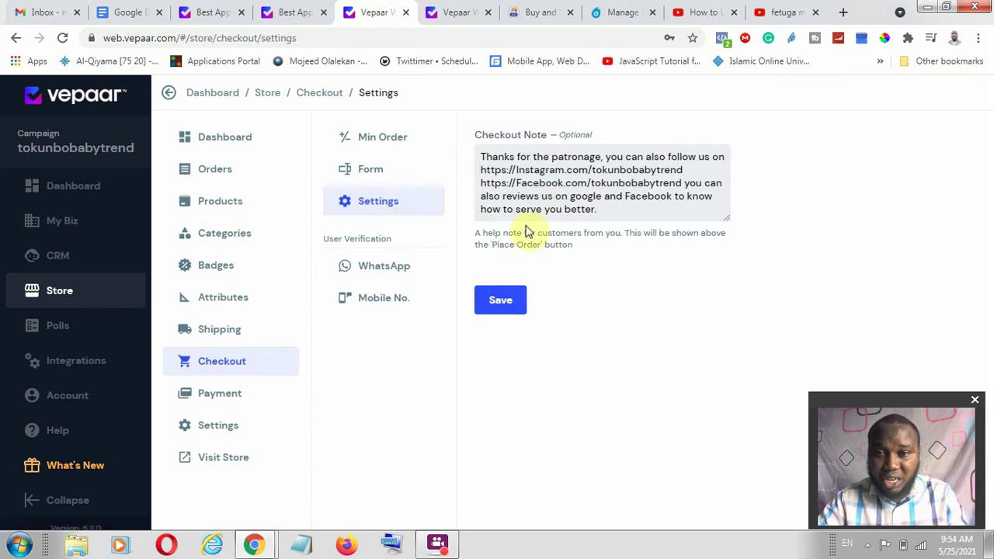
pyautogui.click(372, 268)
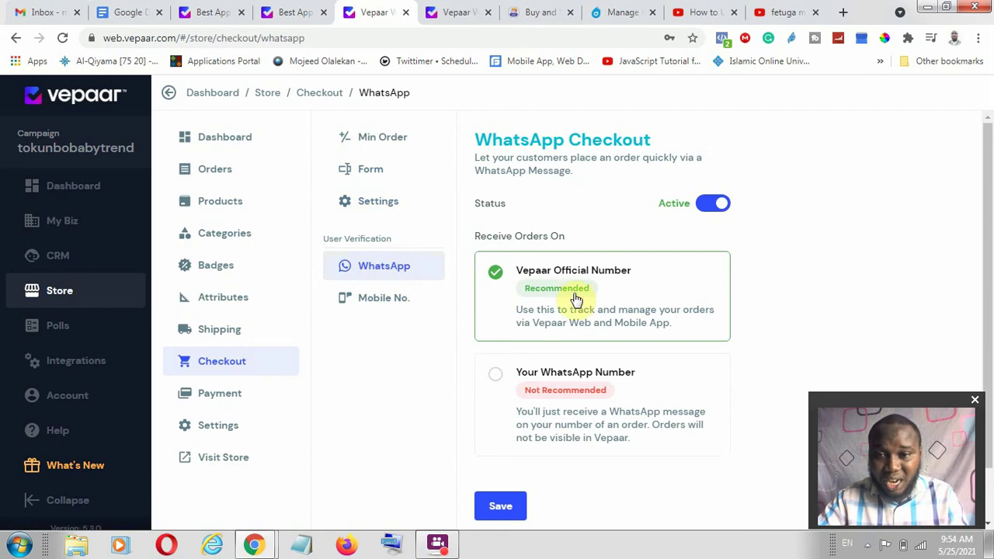
pyautogui.click(375, 299)
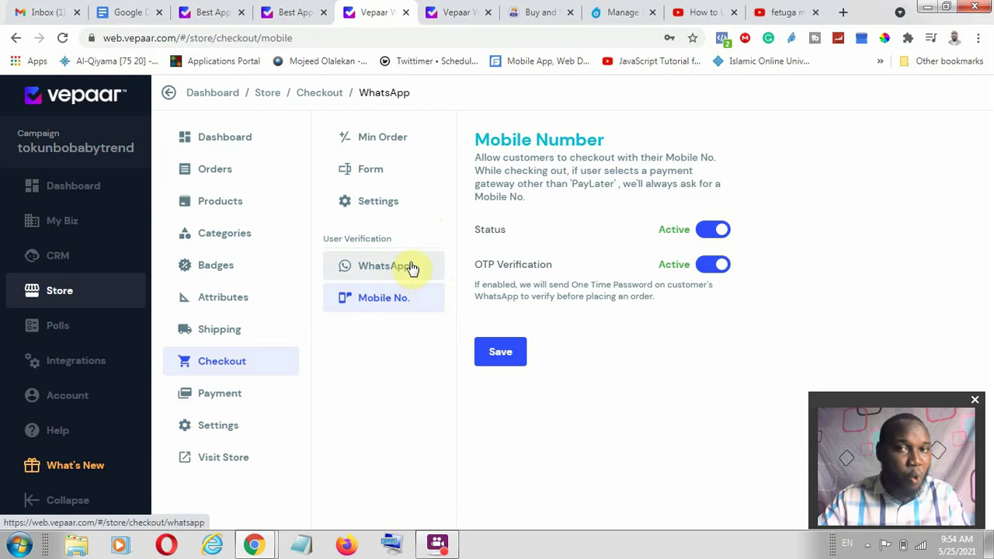
# - Review the store's payment modes, and look through the YouTube channel's videos for Paystack tutorials before returning to Vepaar
pyautogui.click(220, 396)
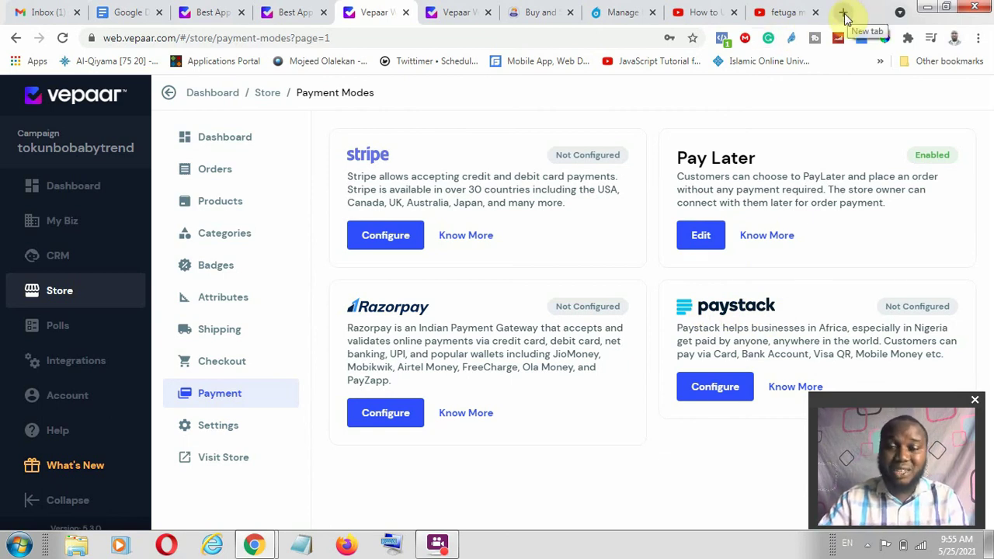
pyautogui.click(775, 13)
pyautogui.scroll(-3, 726, 299)
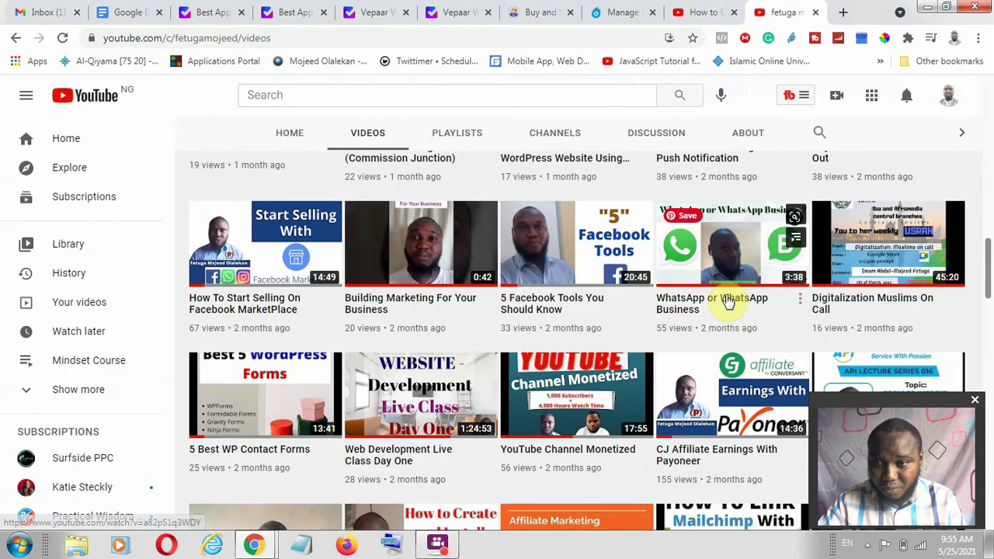
pyautogui.scroll(4, 894, 248)
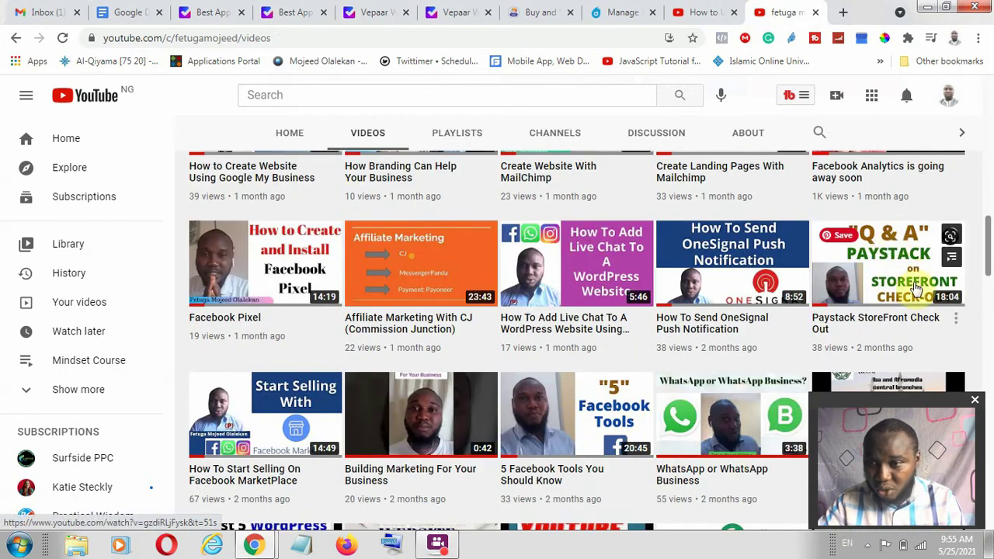
pyautogui.scroll(-1, 753, 300)
pyautogui.scroll(-5, 590, 340)
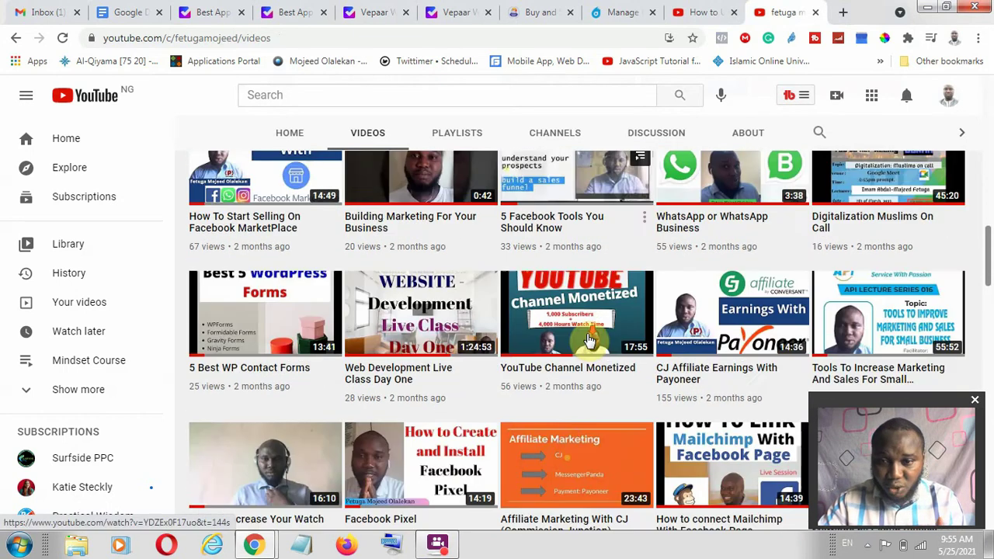
pyautogui.scroll(-6, 590, 342)
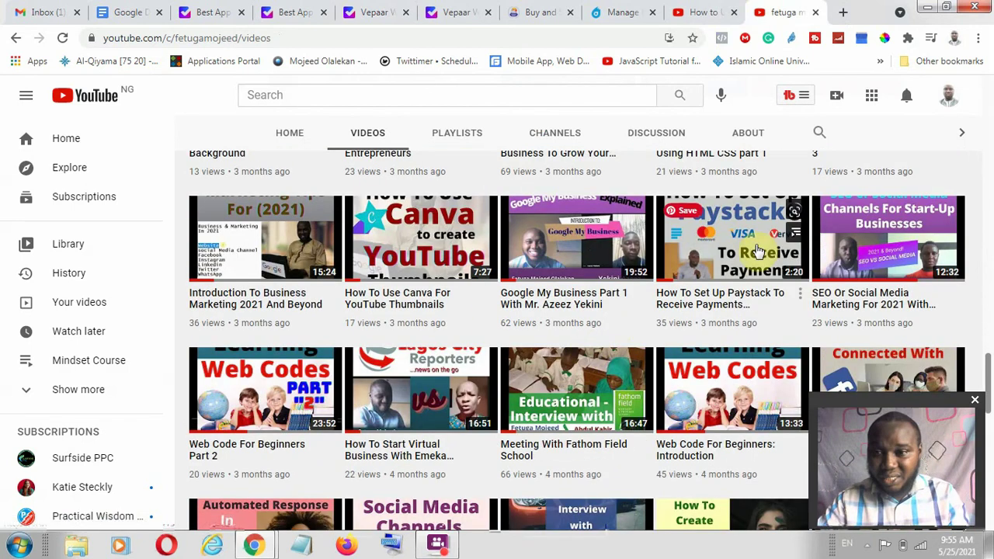
pyautogui.scroll(-2, 604, 372)
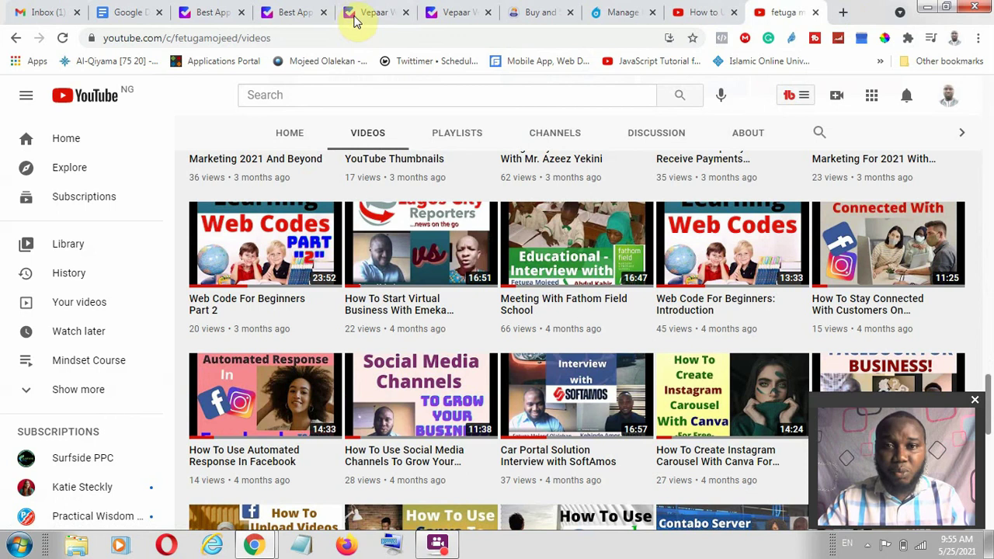
pyautogui.click(289, 11)
pyautogui.click(378, 12)
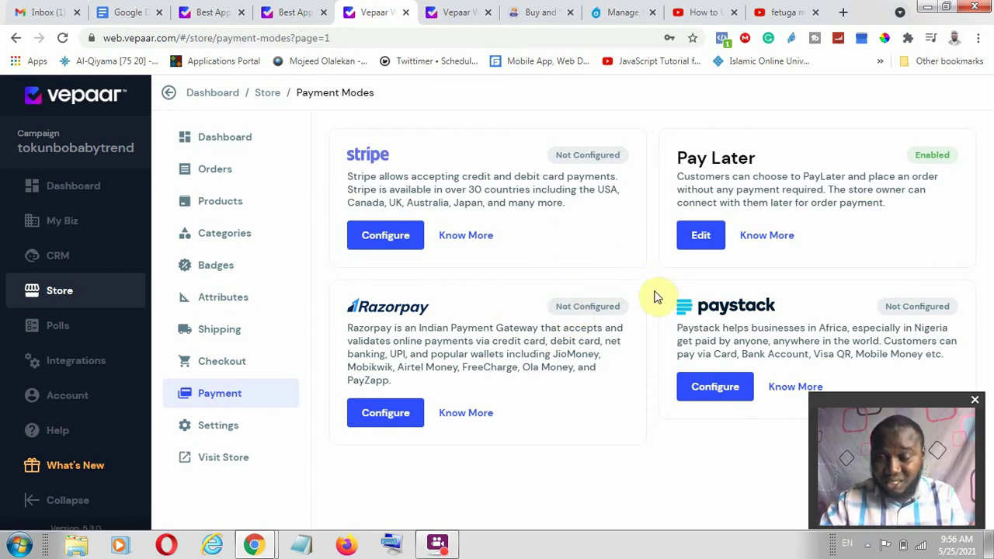
# - Review the store's status, name and currency settings, browsing the available currencies without changing the selection
pyautogui.click(226, 433)
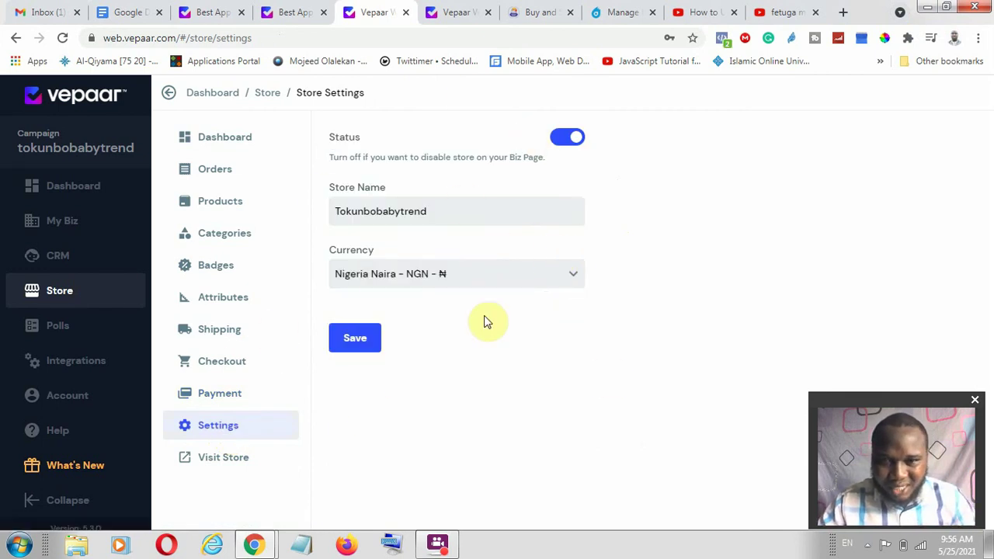
pyautogui.click(510, 272)
pyautogui.scroll(-8, 497, 194)
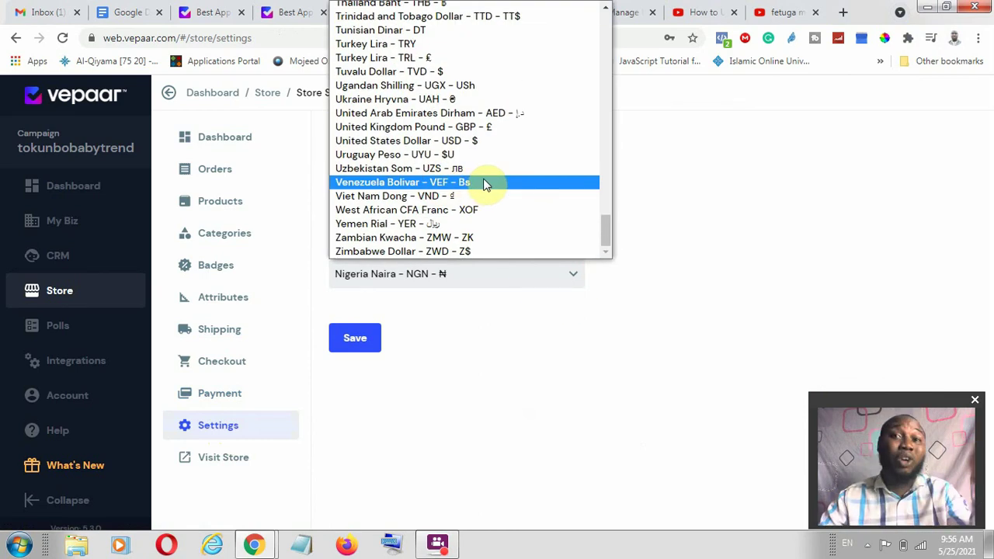
pyautogui.scroll(10, 458, 177)
pyautogui.scroll(20, 459, 175)
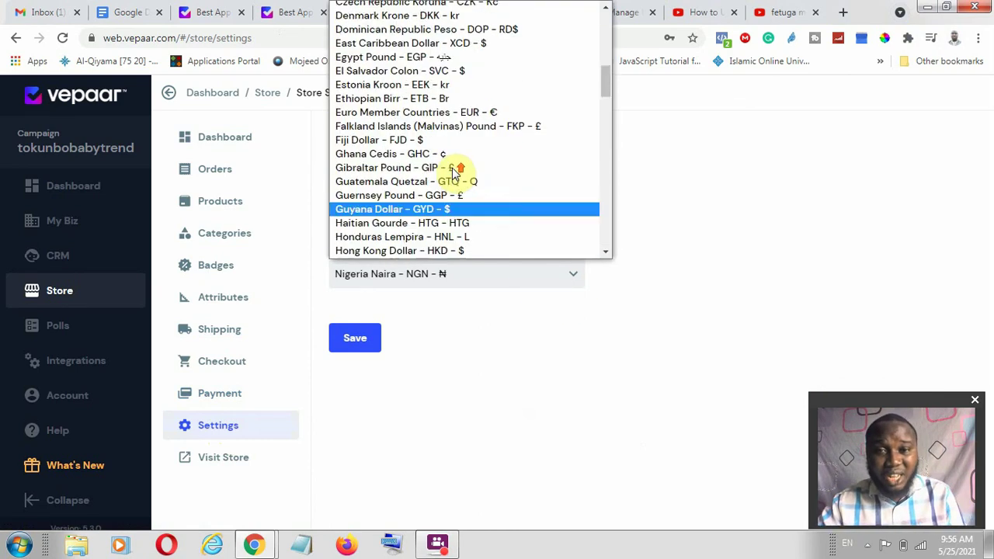
pyautogui.click(748, 166)
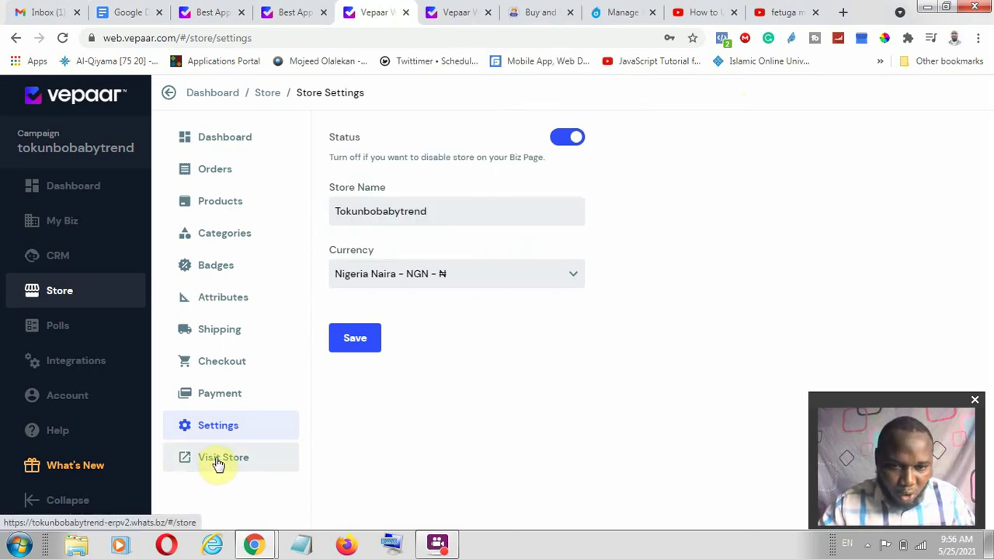
# - View the Polls list and inspect the blank new-poll form, including its options, help note, multiple votes, privacy and status
pyautogui.click(59, 328)
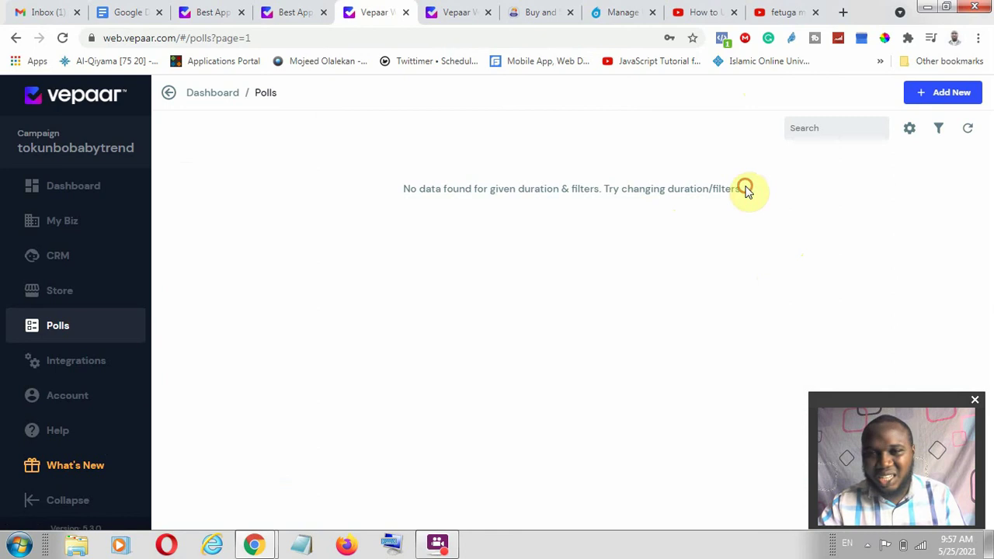
pyautogui.moveTo(746, 188); pyautogui.dragTo(475, 194)
pyautogui.click(955, 93)
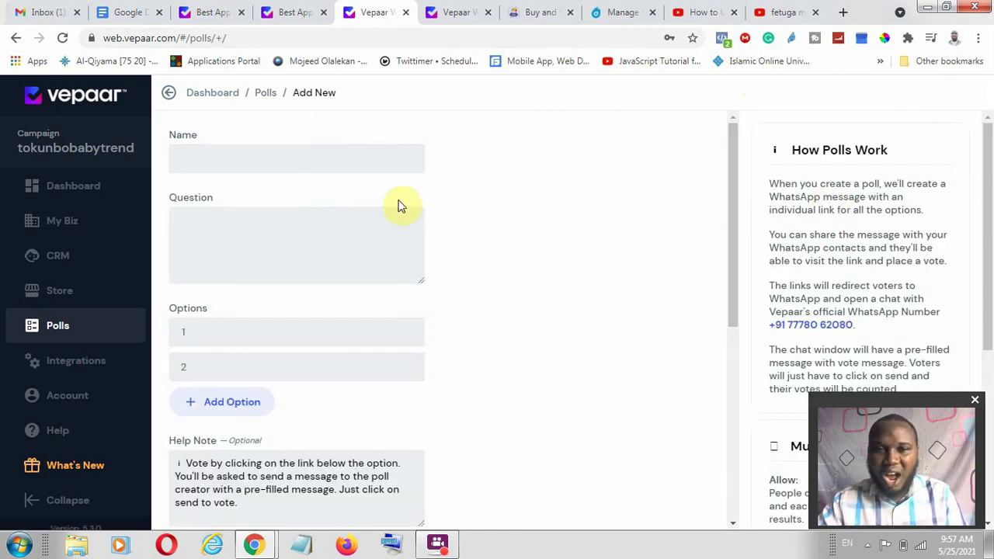
pyautogui.scroll(-4, 299, 348)
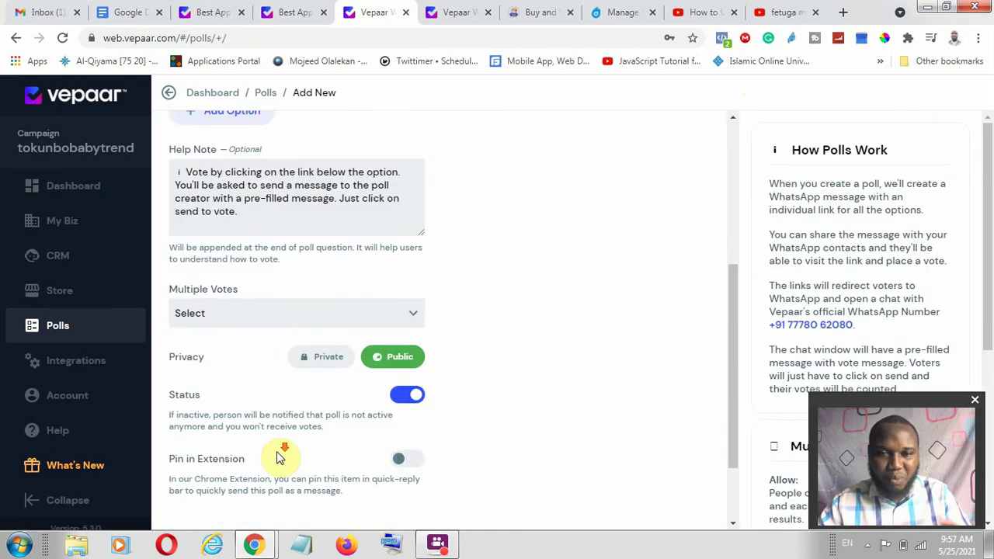
pyautogui.scroll(-1, 284, 451)
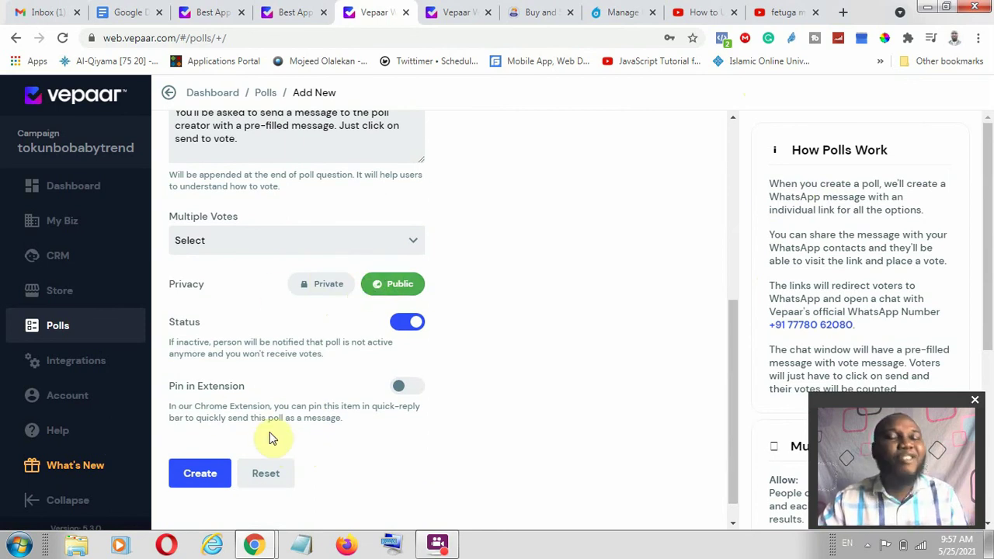
pyautogui.scroll(3, 280, 416)
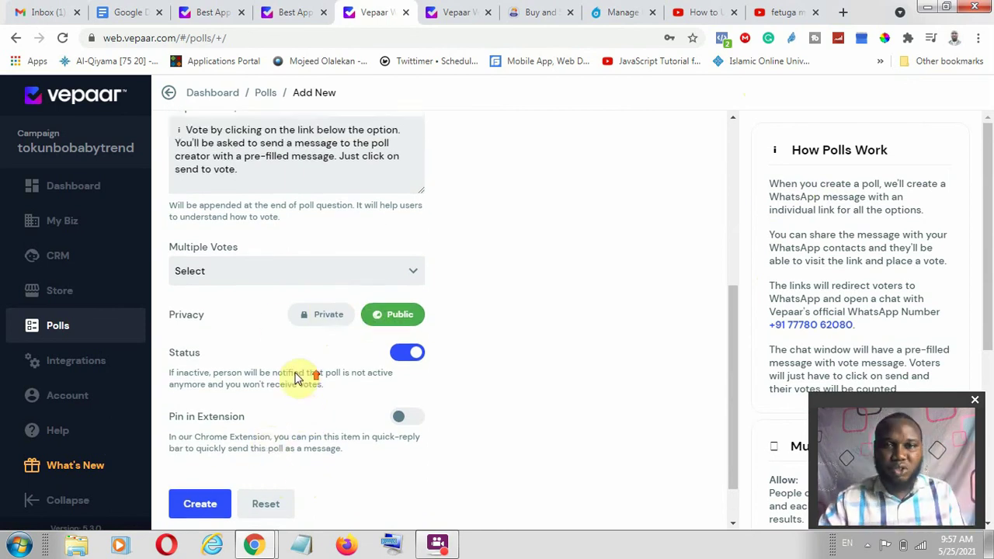
# - View the available integrations, and open business.facebook.com in a separate browser tab before returning to Vepaar's Integrations page
pyautogui.click(77, 368)
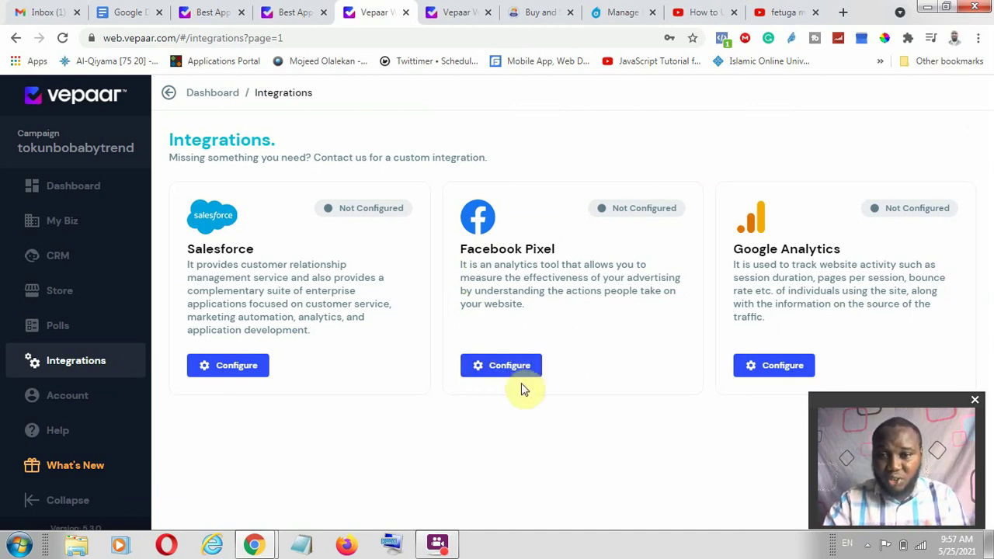
pyautogui.click(843, 11)
pyautogui.write('busin')
pyautogui.press('Return')
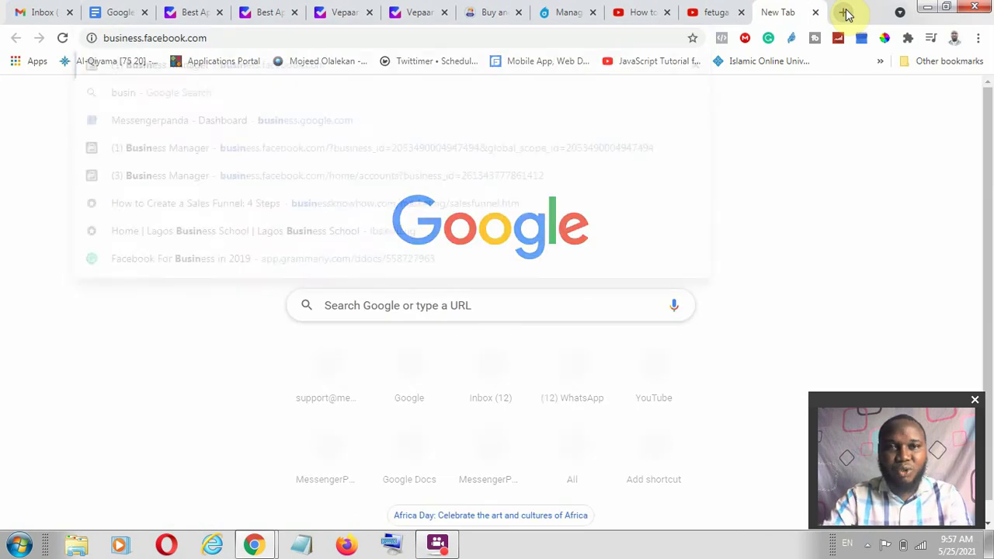
pyautogui.click(422, 12)
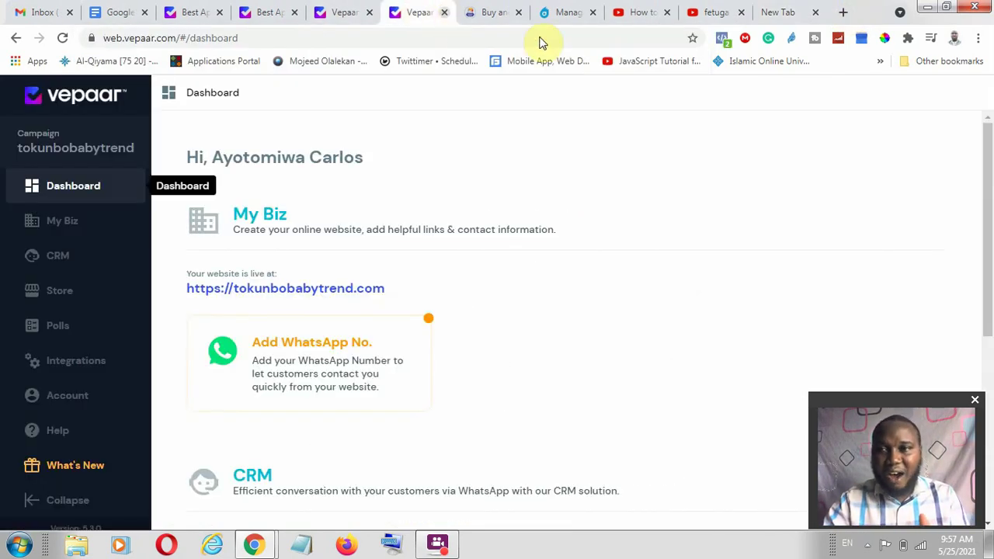
pyautogui.click(334, 12)
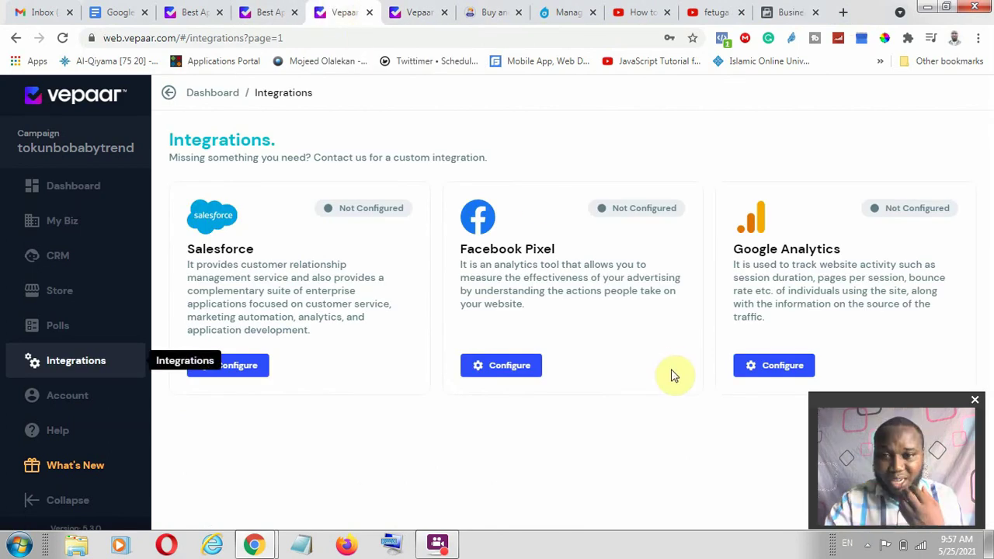
# - Inspect the Facebook Pixel and Google Analytics setup forms, and check the Integrations page with Facebook Pixel Helper
pyautogui.click(500, 366)
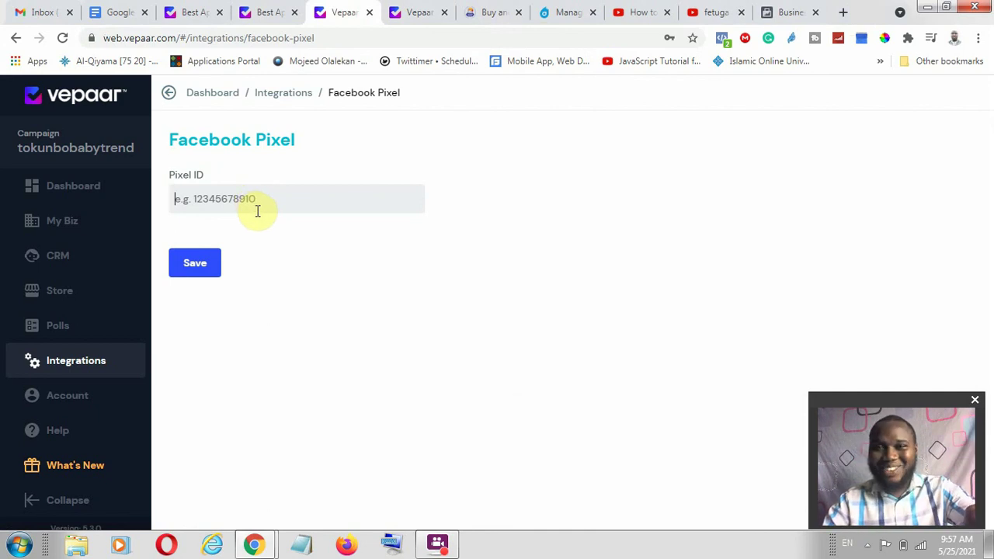
pyautogui.click(283, 93)
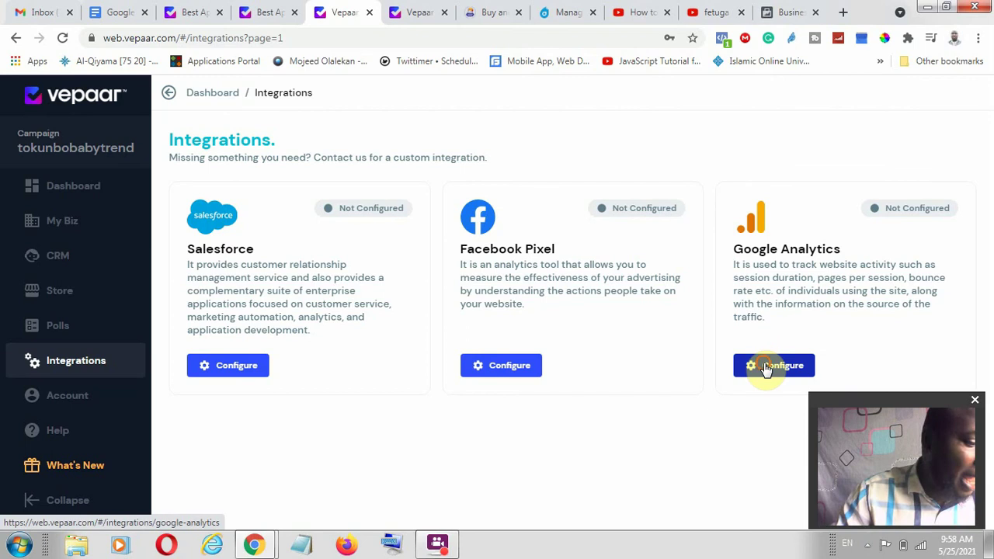
pyautogui.click(765, 366)
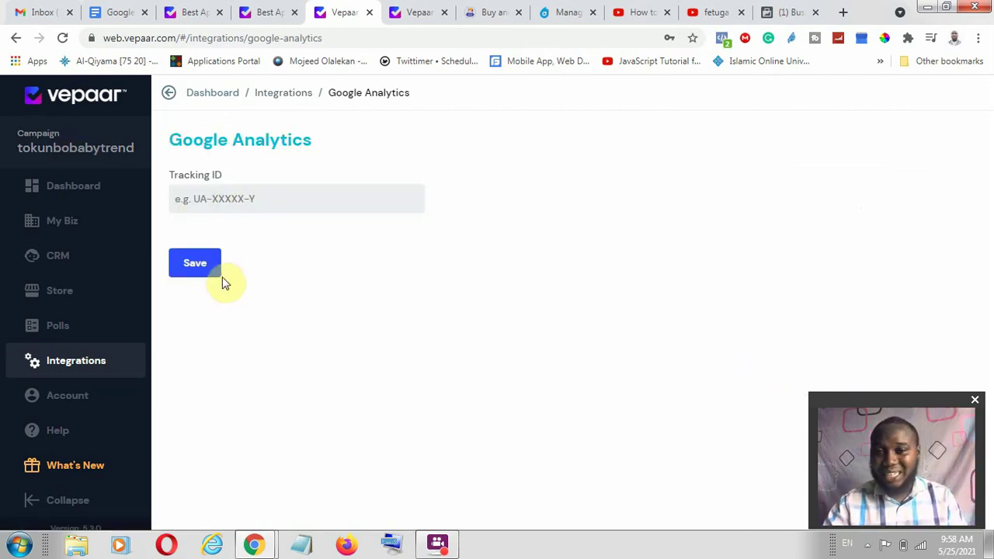
pyautogui.click(296, 99)
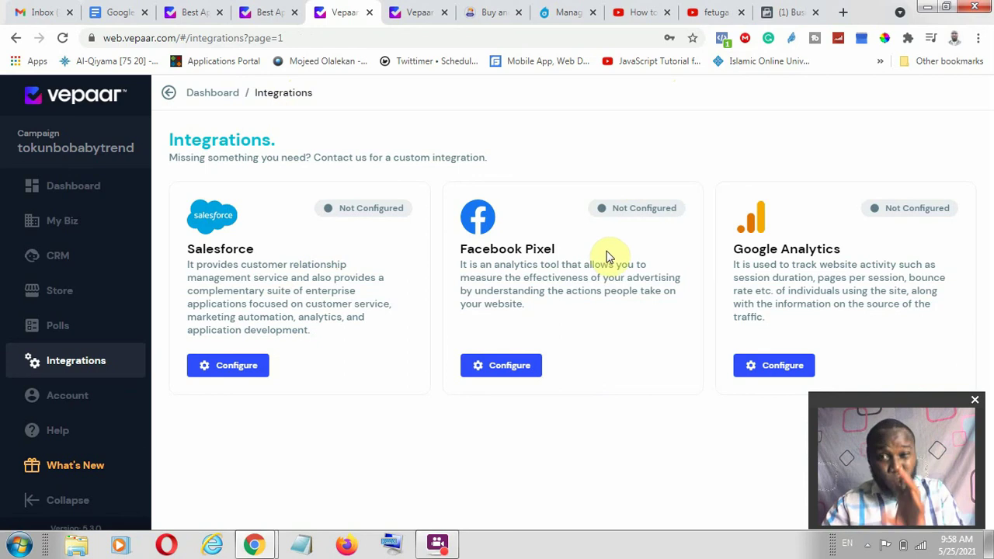
pyautogui.click(723, 38)
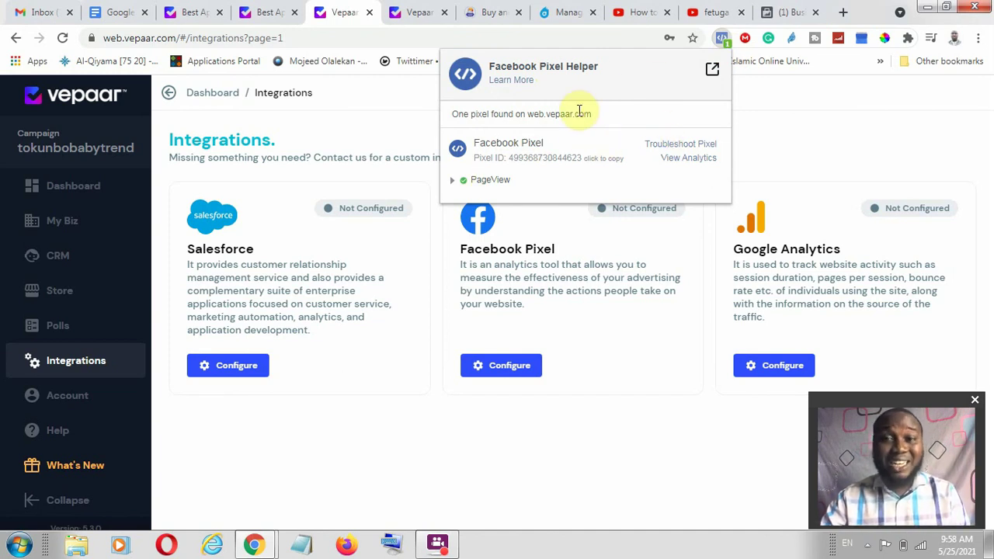
pyautogui.click(769, 130)
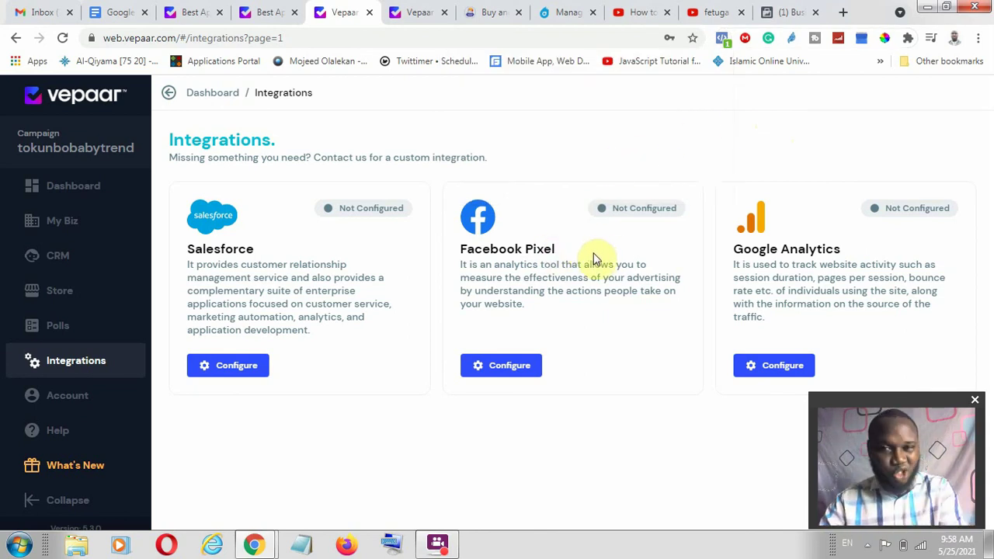
# - View the account profile and subscription pages, and review the Free plan's limits, highlighting its storage allowance
pyautogui.click(68, 403)
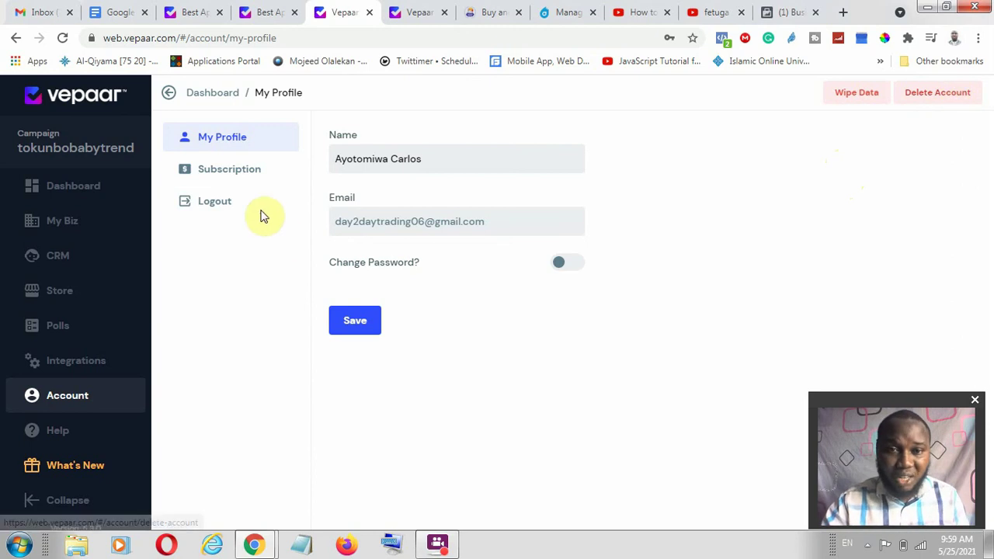
pyautogui.click(245, 178)
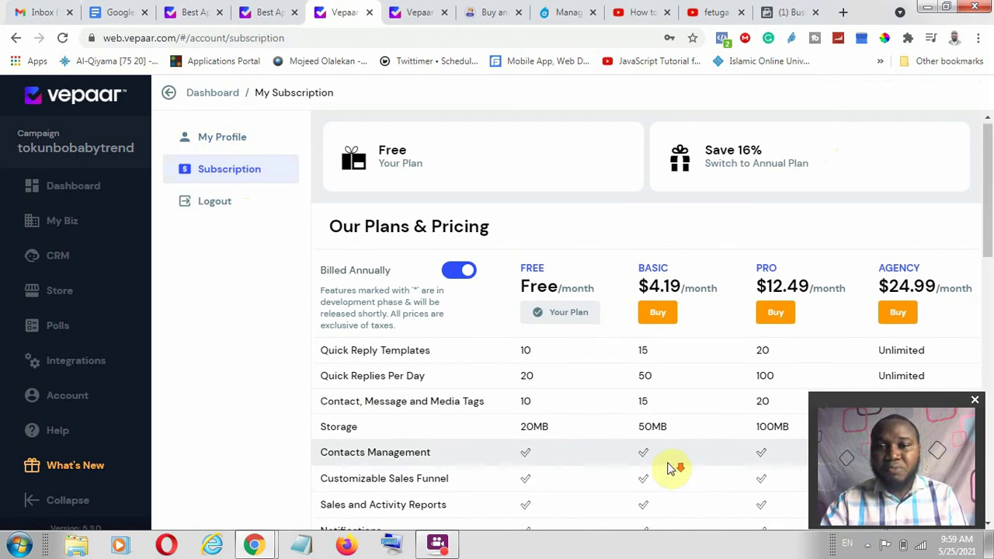
pyautogui.scroll(-1, 675, 468)
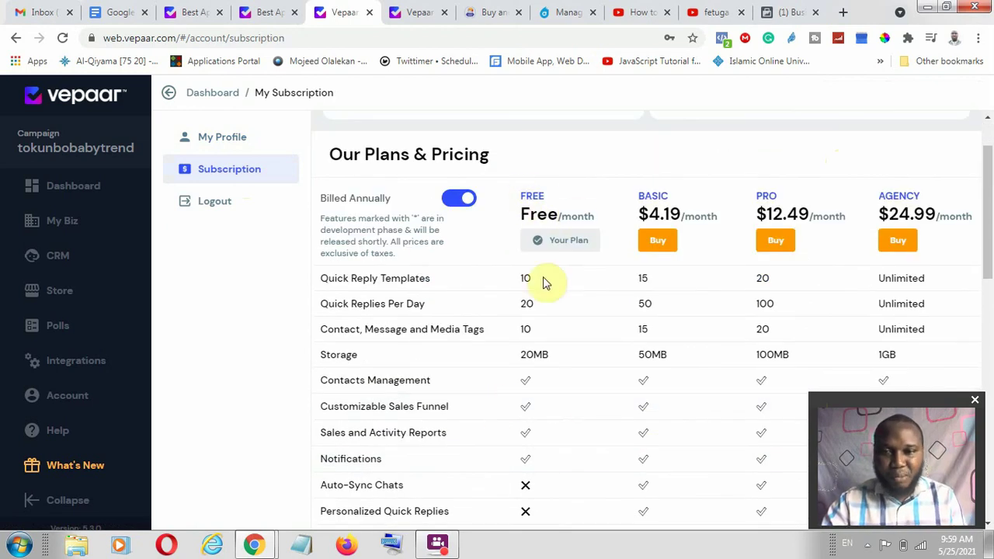
pyautogui.scroll(-2, 544, 344)
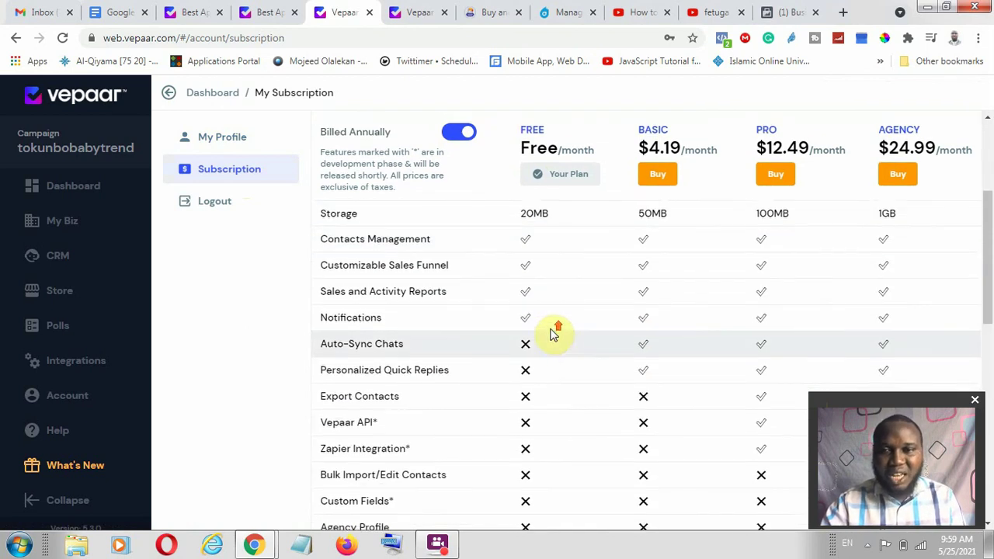
pyautogui.scroll(2, 554, 333)
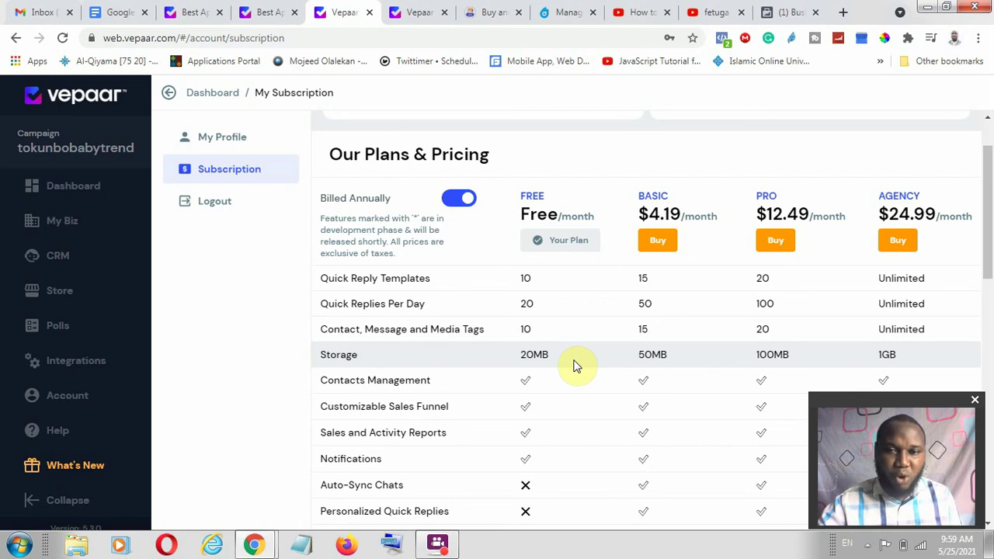
pyautogui.moveTo(532, 359); pyautogui.dragTo(517, 365)
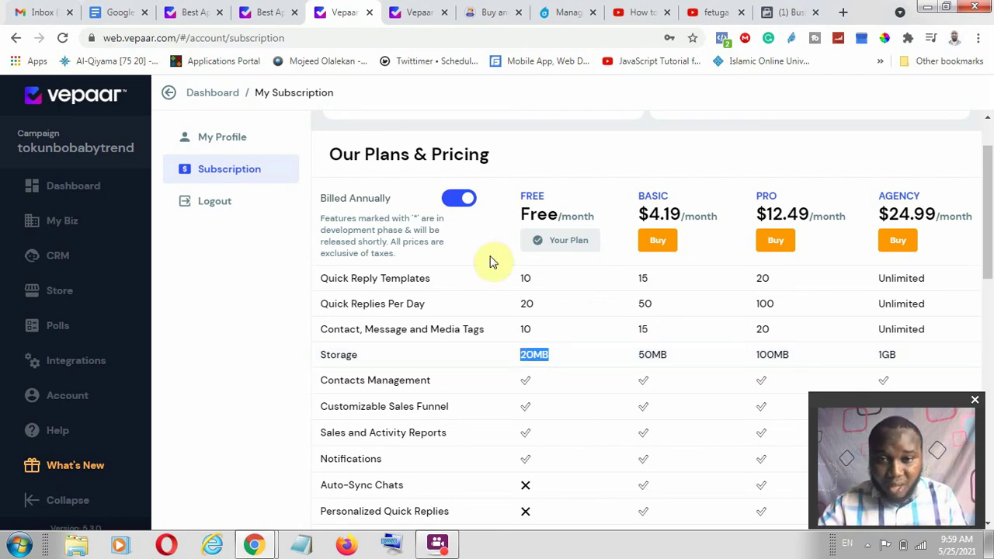
# - Compare the prices and features of the Free, Basic, Pro and Agency plans throughout the annual pricing table
pyautogui.scroll(-2, 489, 365)
pyautogui.scroll(-1, 528, 262)
pyautogui.scroll(2, 528, 264)
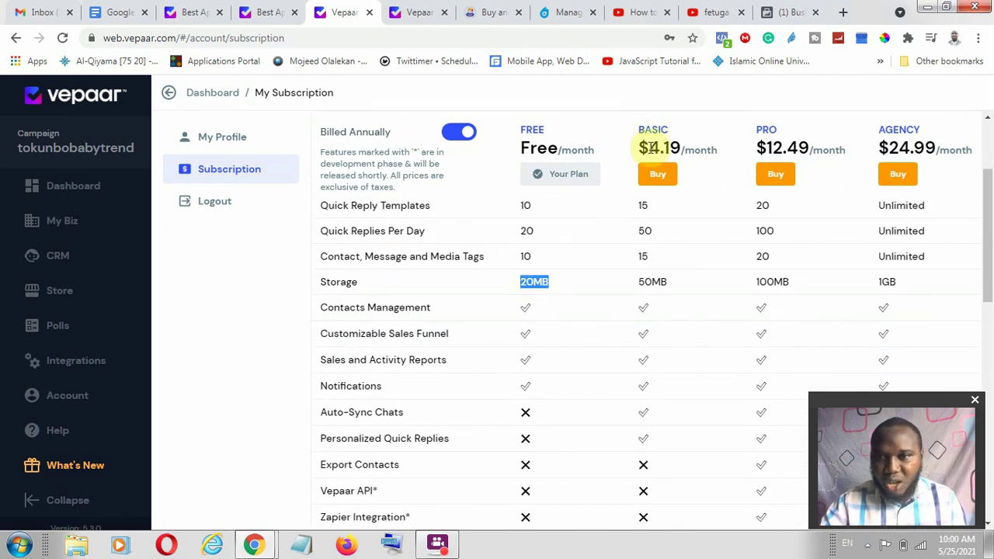
pyautogui.scroll(1, 641, 195)
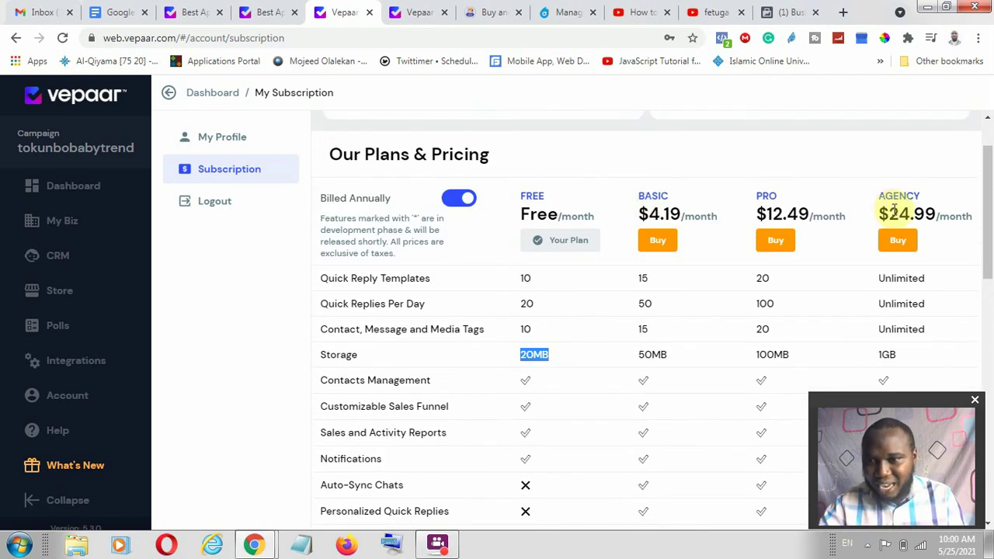
pyautogui.scroll(-1, 907, 233)
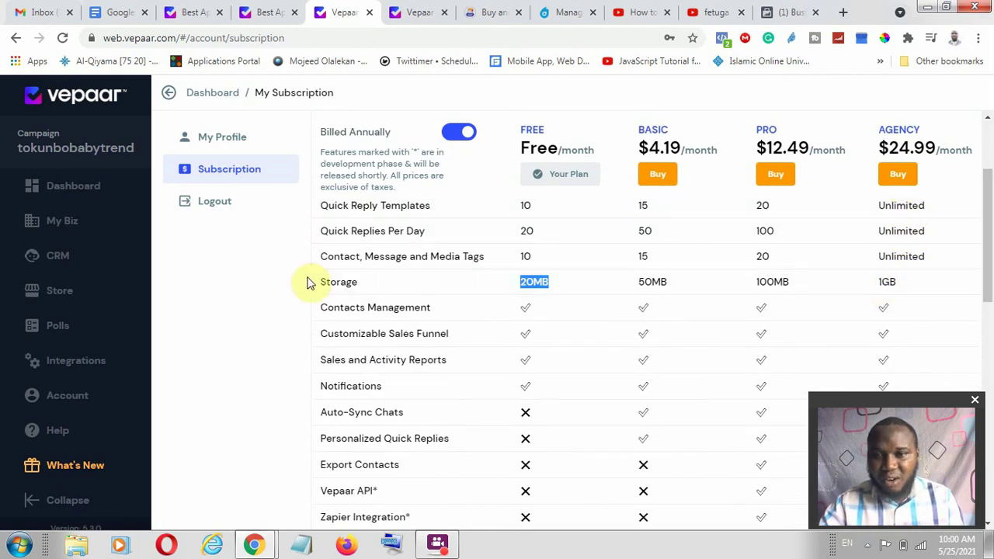
pyautogui.scroll(-4, 893, 295)
pyautogui.scroll(-3, 893, 295)
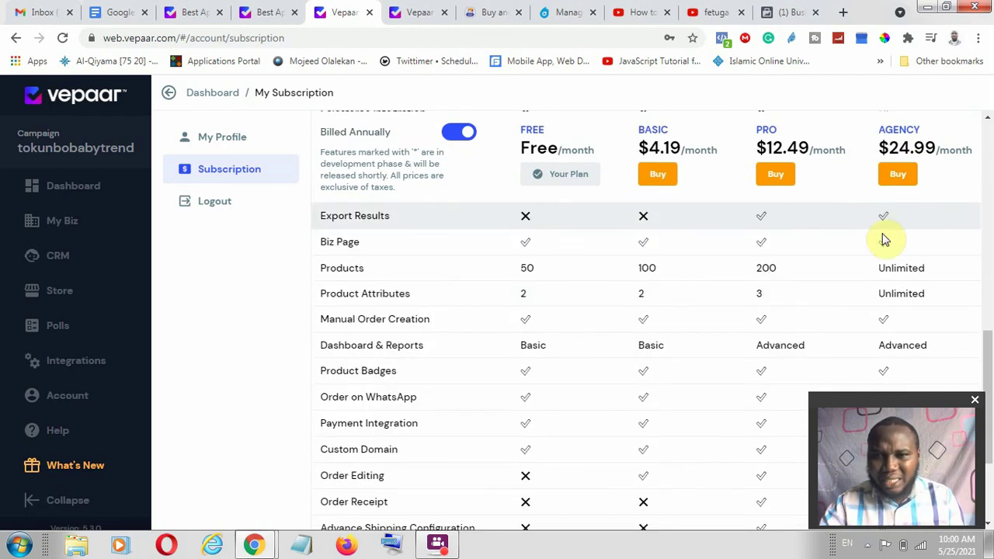
pyautogui.scroll(-2, 761, 326)
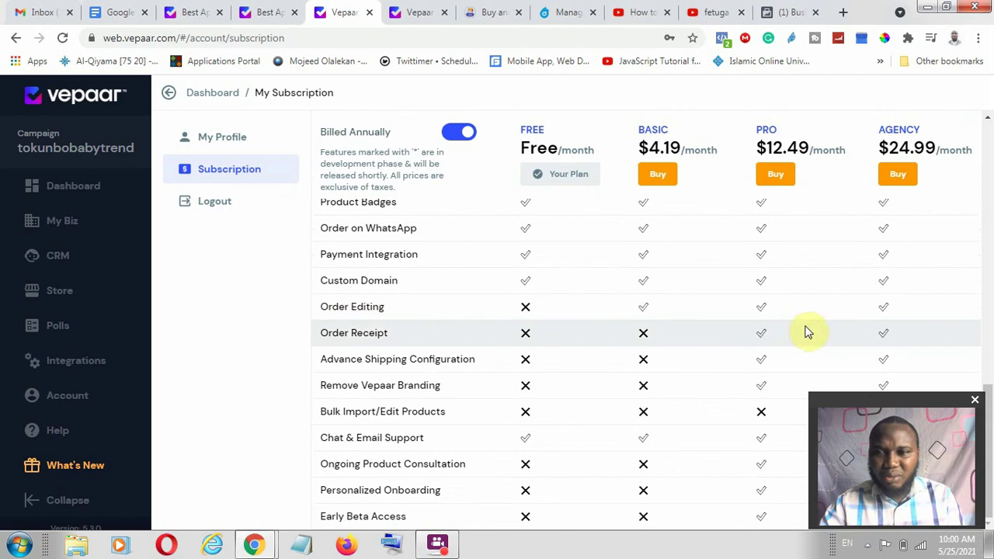
pyautogui.scroll(9, 613, 358)
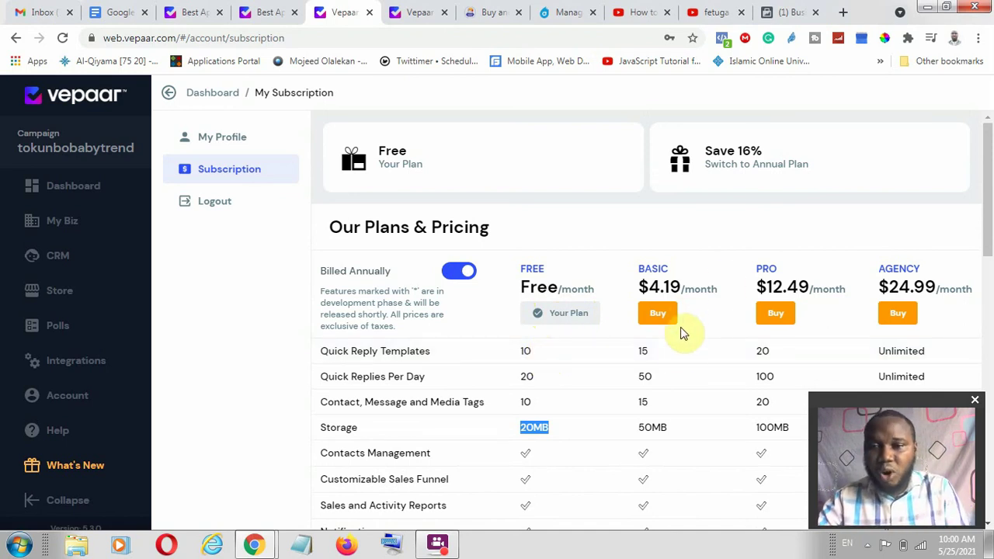
pyautogui.scroll(-1, 653, 411)
pyautogui.scroll(-2, 649, 420)
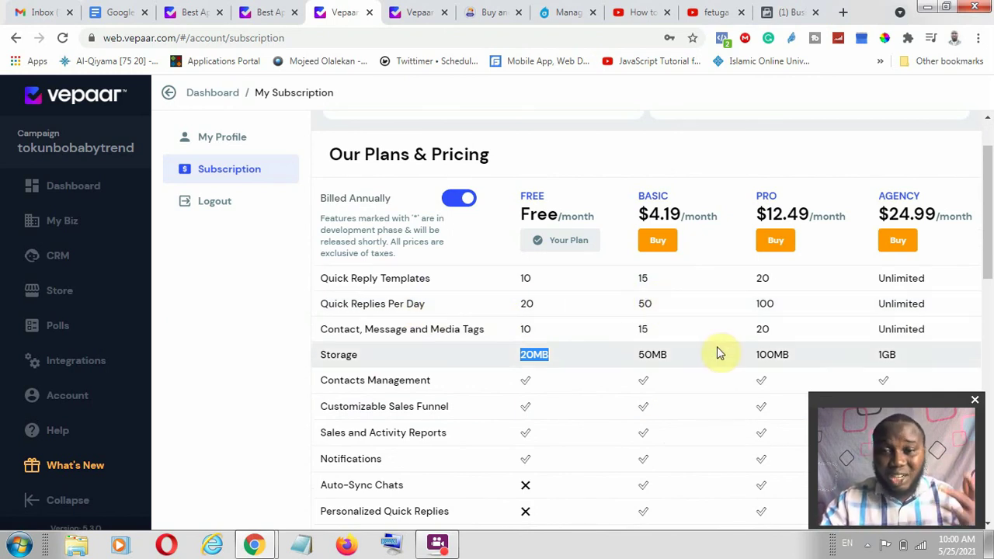
pyautogui.scroll(-1, 60, 434)
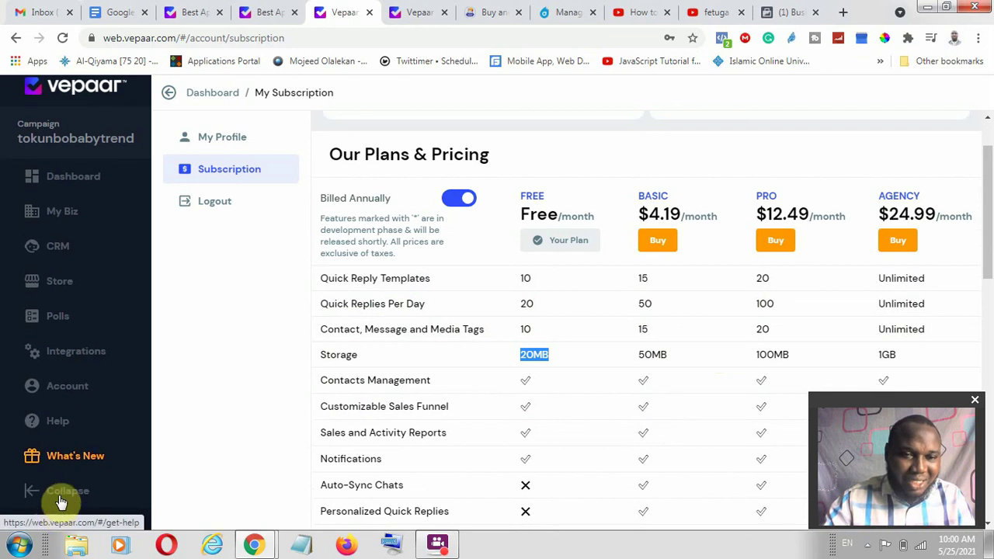
pyautogui.scroll(1, 78, 388)
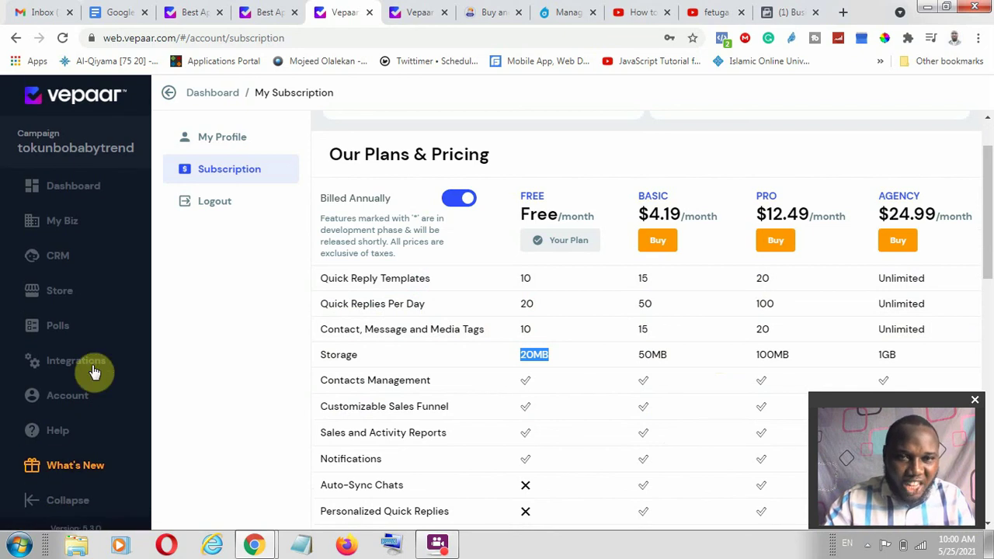
# - Return to the Vepaar dashboard, and open the new-account sign-up form through the login page of vepaar.com
pyautogui.click(76, 188)
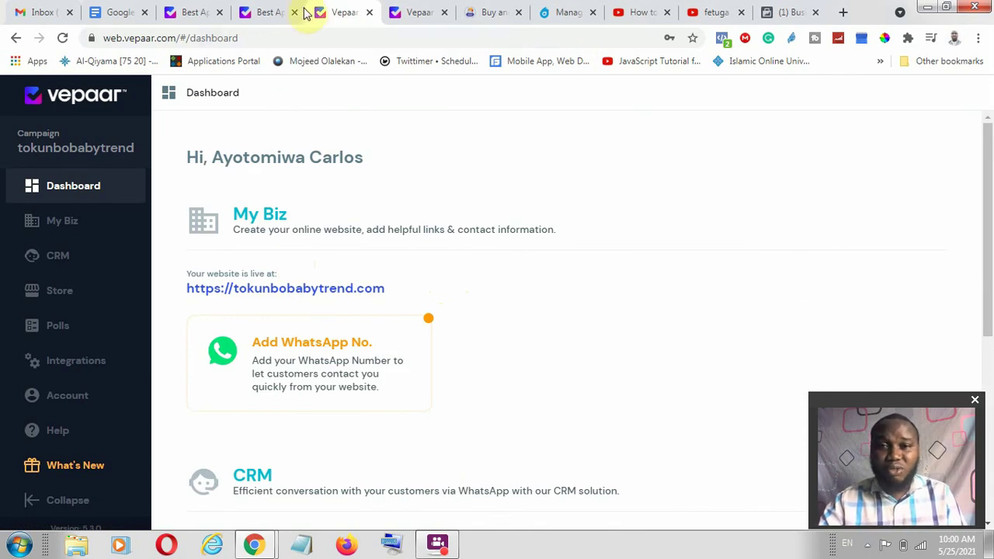
pyautogui.click(266, 11)
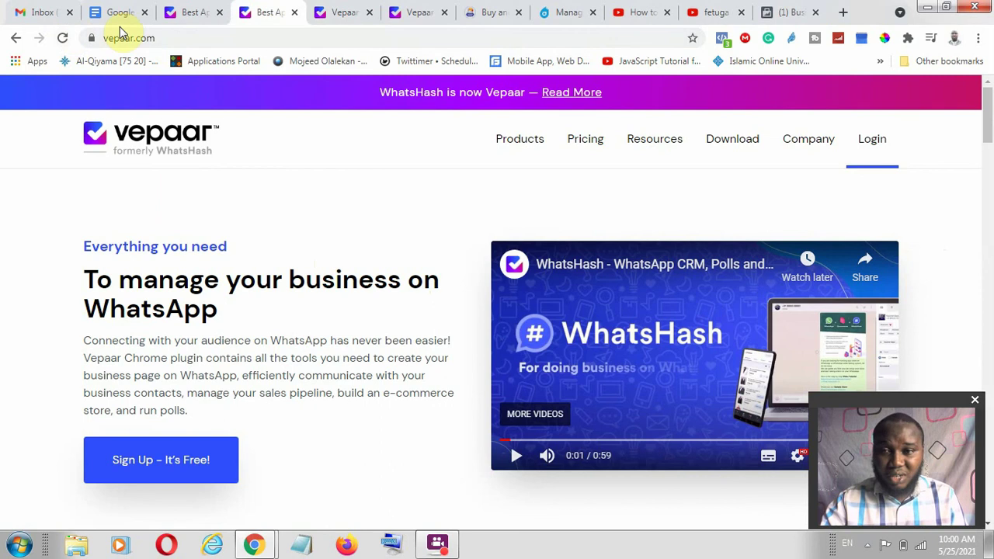
pyautogui.click(878, 142)
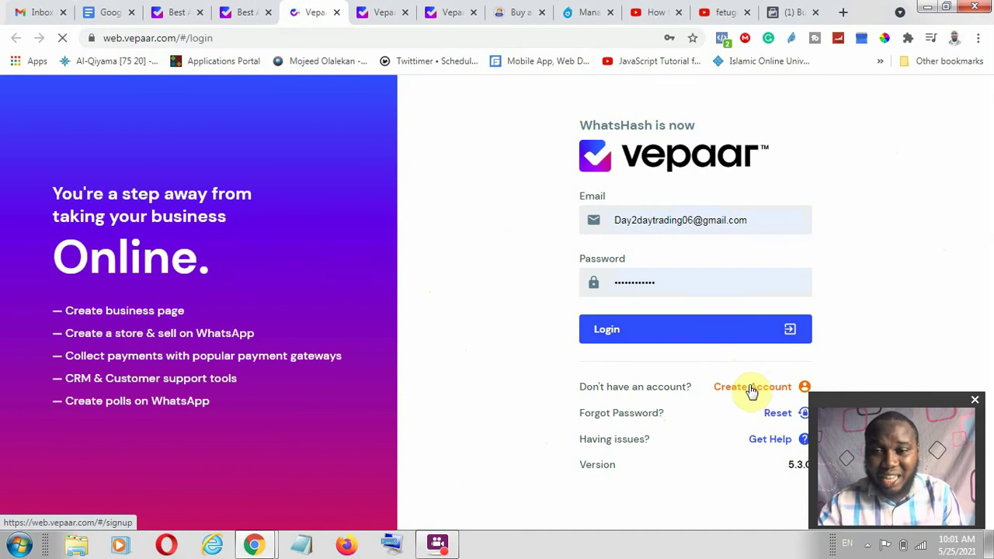
pyautogui.click(752, 388)
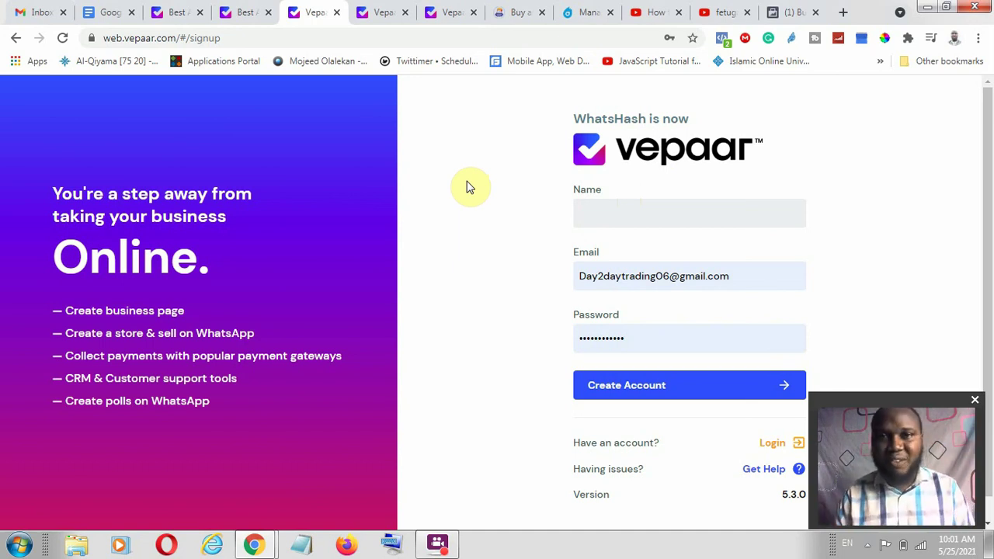
# - Switch to the open YouTube channel page and browse its list of uploaded videos towards the newer ones
pyautogui.click(722, 12)
pyautogui.scroll(6, 577, 334)
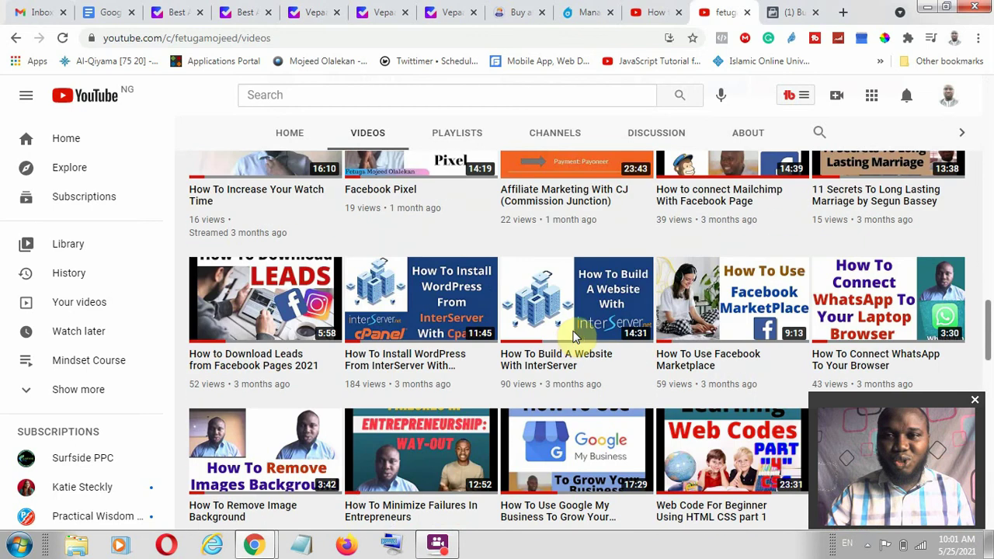
pyautogui.scroll(3, 575, 338)
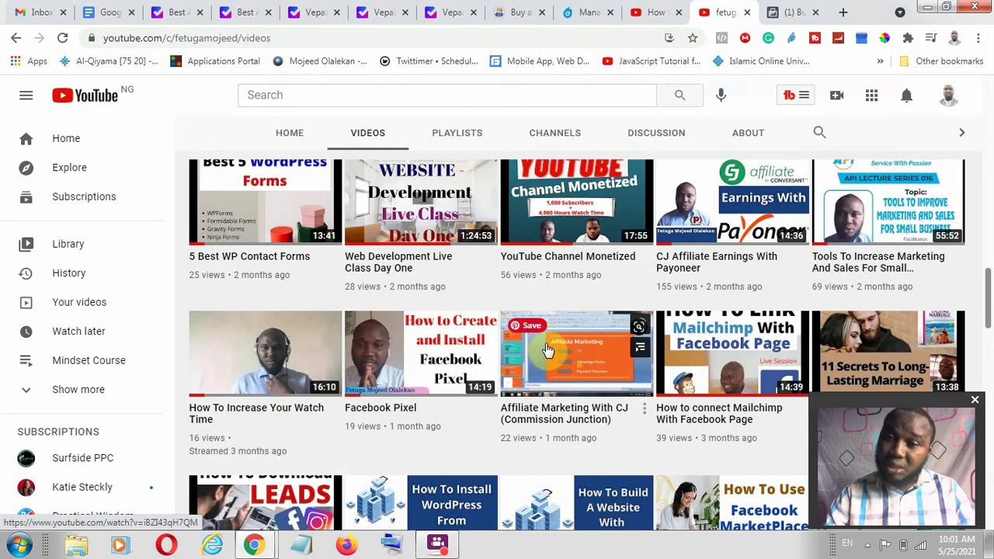
pyautogui.scroll(5, 548, 357)
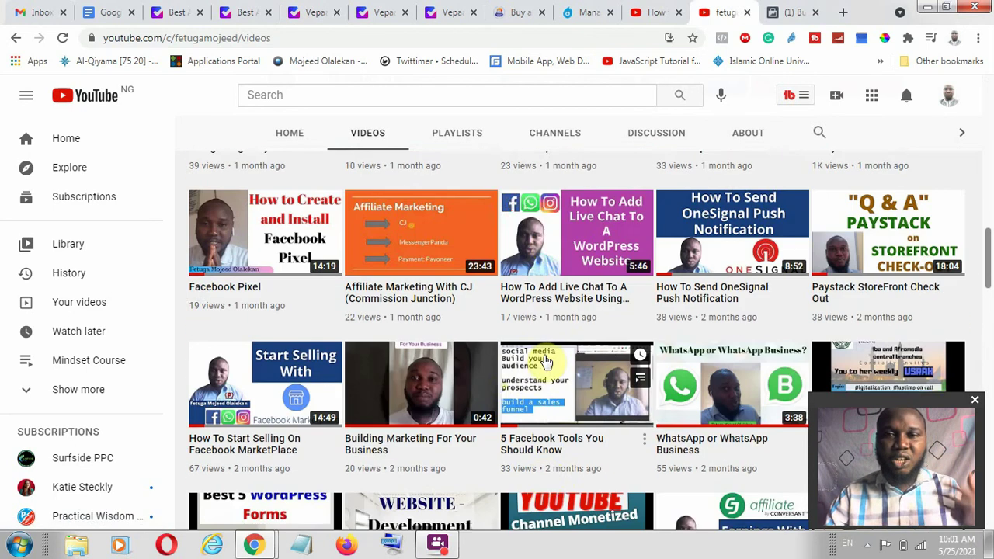